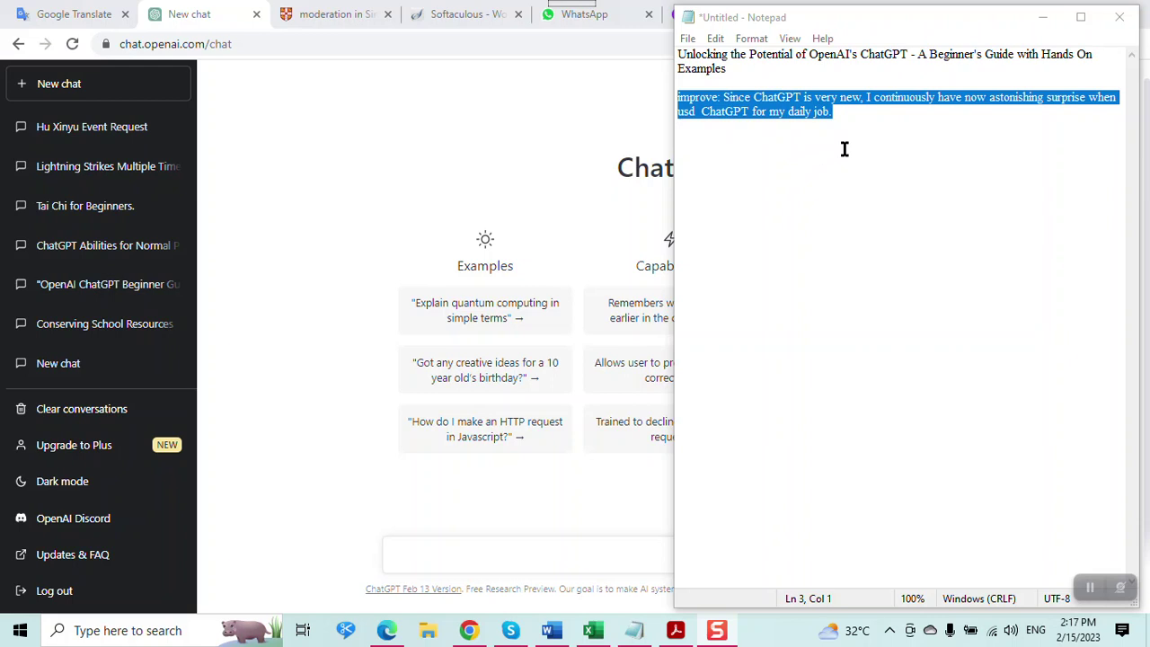
Step: Copy the "improve: Since ChatGPT is very new..." sentence from Notepad into the ChatGPT message field
left_click(844, 114)
left_click_drag(844, 114, 676, 101)
key("ctrl+c")
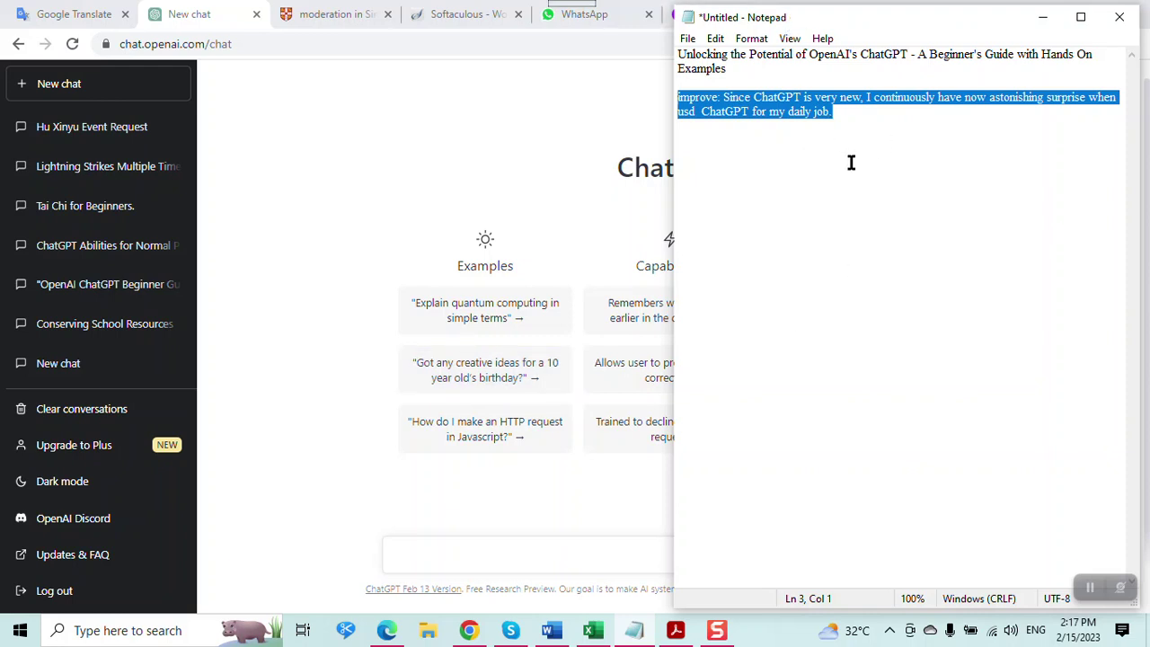
left_click(969, 126)
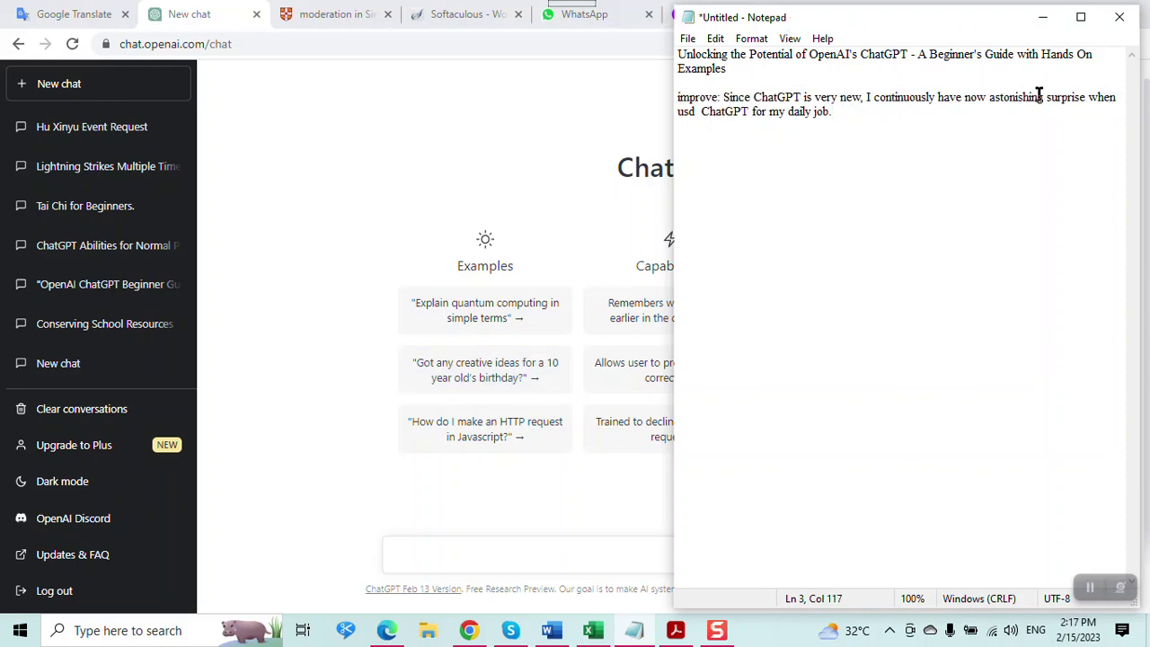
left_click(488, 556)
key("ctrl+v")
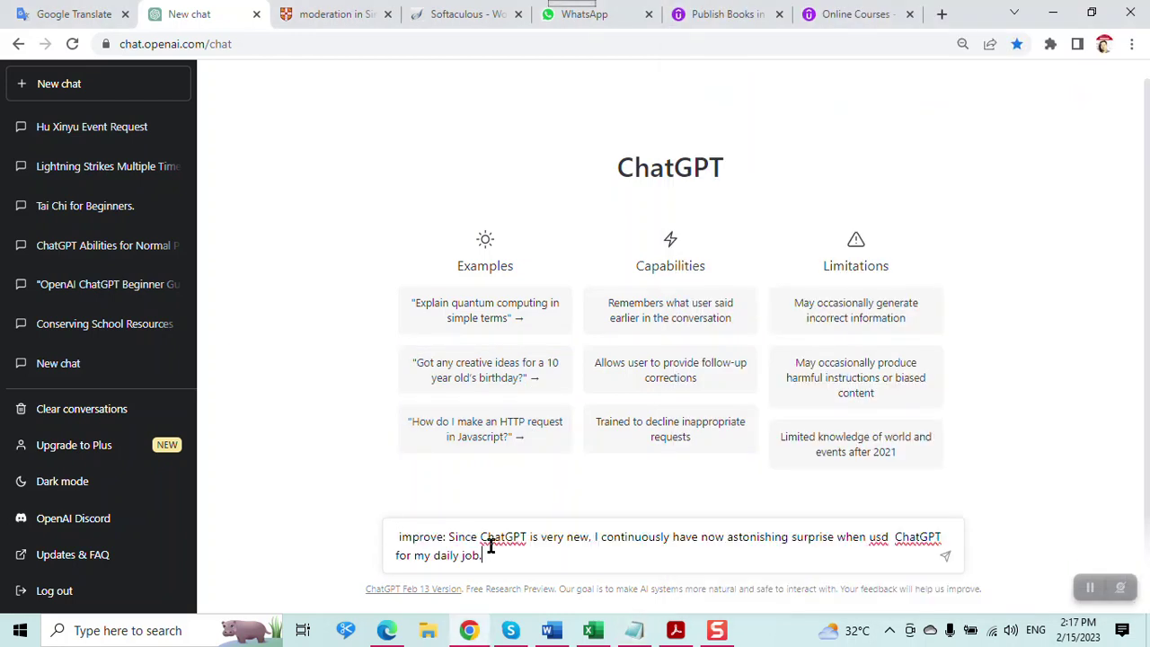
Step: Correct "usd" to "use" in the prompt and send it to ChatGPT
left_click(885, 537)
key("BackSpace")
type("e")
left_click(943, 562)
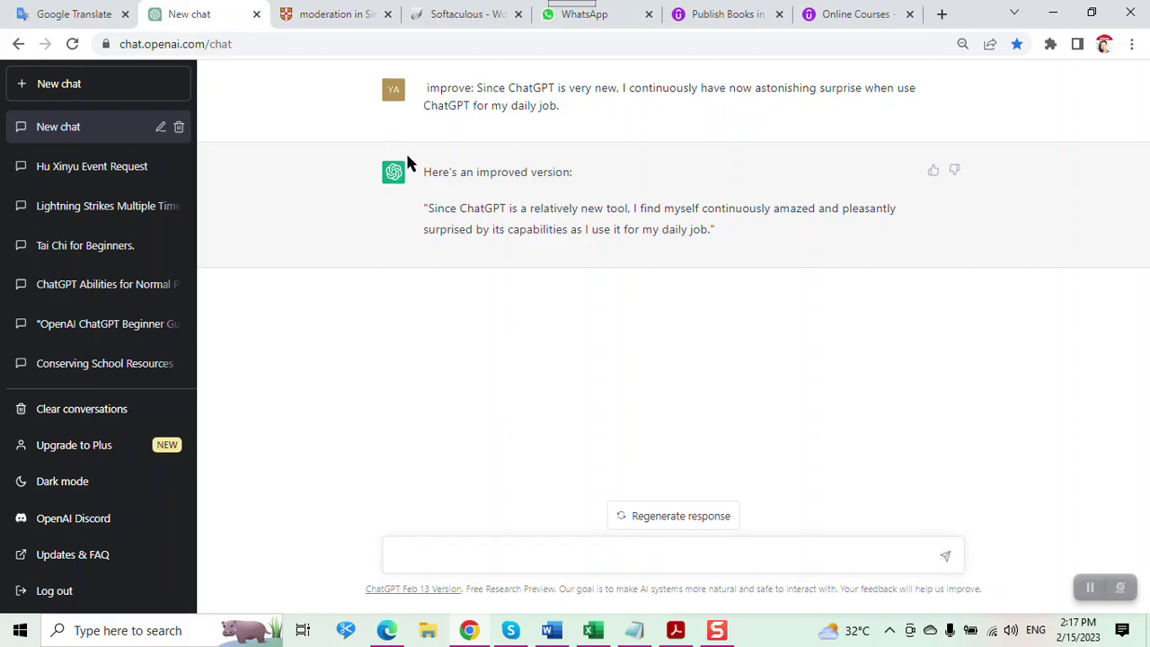
Step: Copy ChatGPT's improved sentence into the Notepad document, leaving a blank line below the original sentence
left_click_drag(430, 208, 708, 231)
left_click(634, 629)
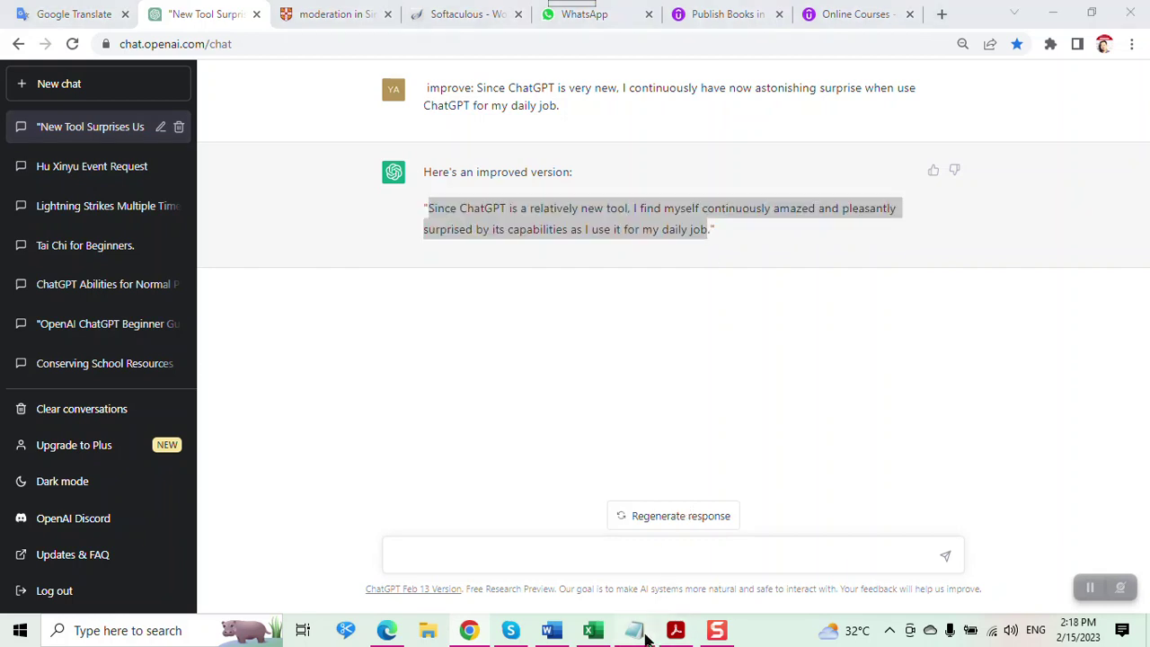
key("Return")
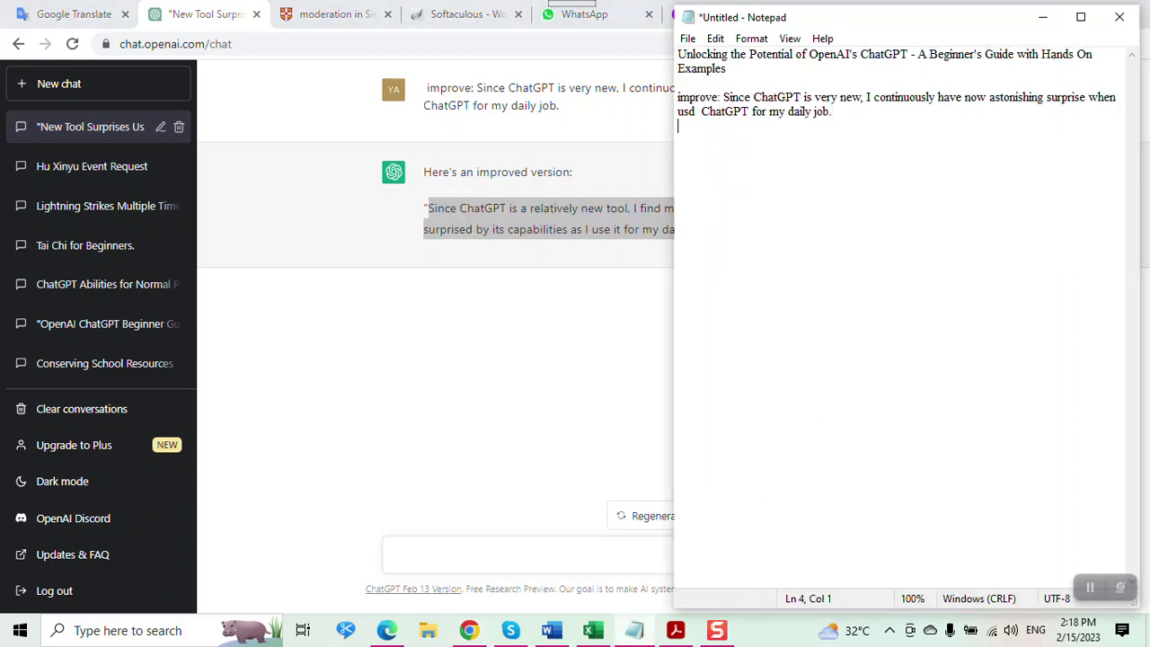
key("Return")
type("Since ChatGPT is a relatively new tool, I find myself continuously amazed and pleasantly surprised by its capabilities as I use it for my daily job")
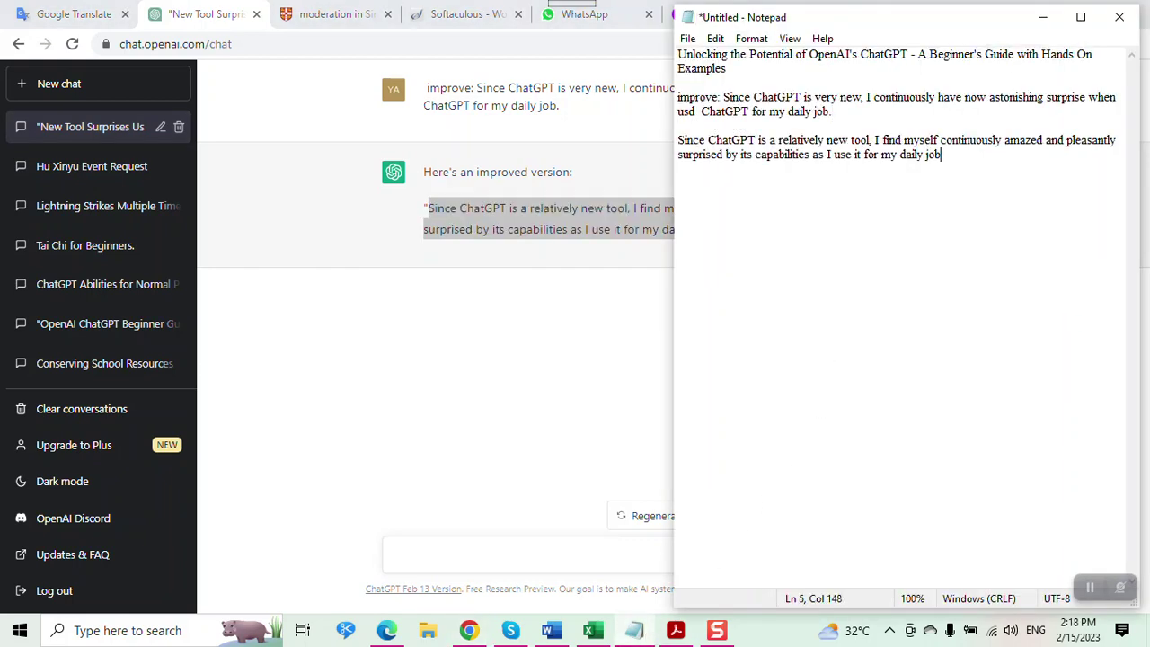
Step: Open the workbook "oxford CH EN DIC 2013 with Bahasa Translation" in Excel, then return to the ChatGPT conversation in Chrome
mouse_move(595, 632)
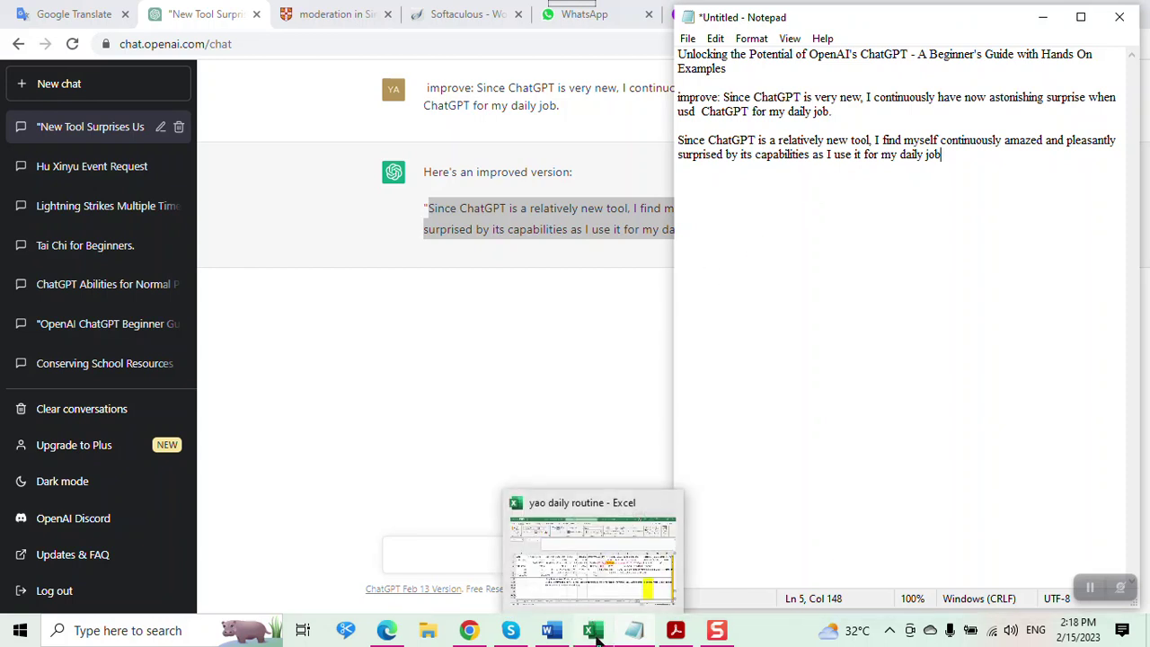
right_click(595, 632)
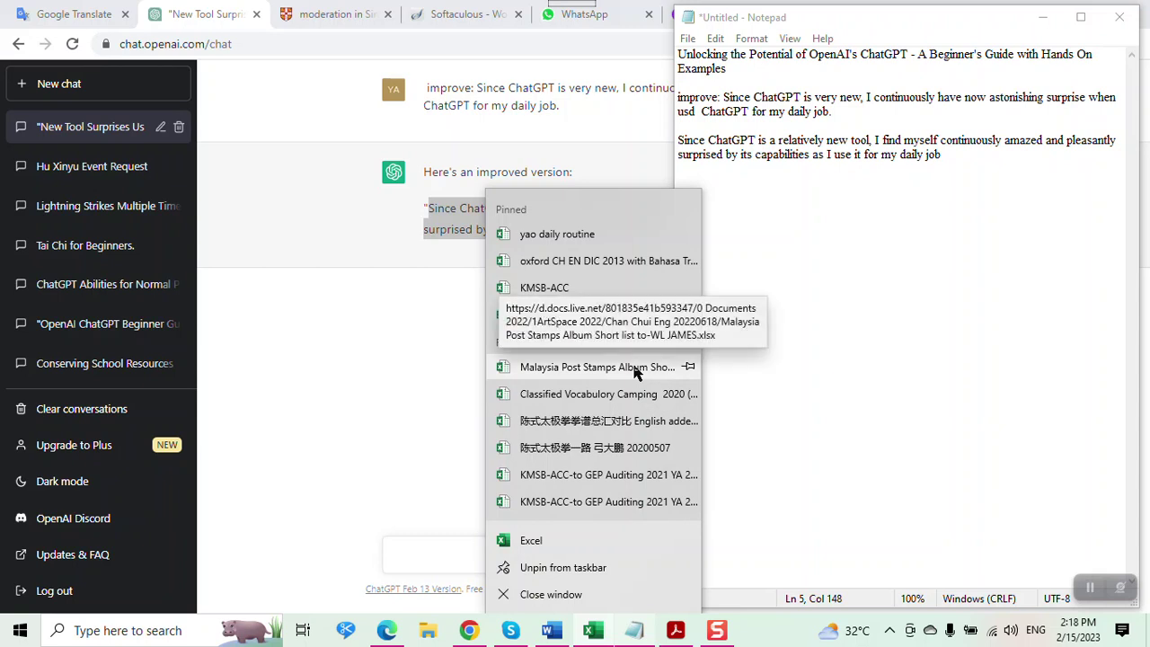
left_click(595, 267)
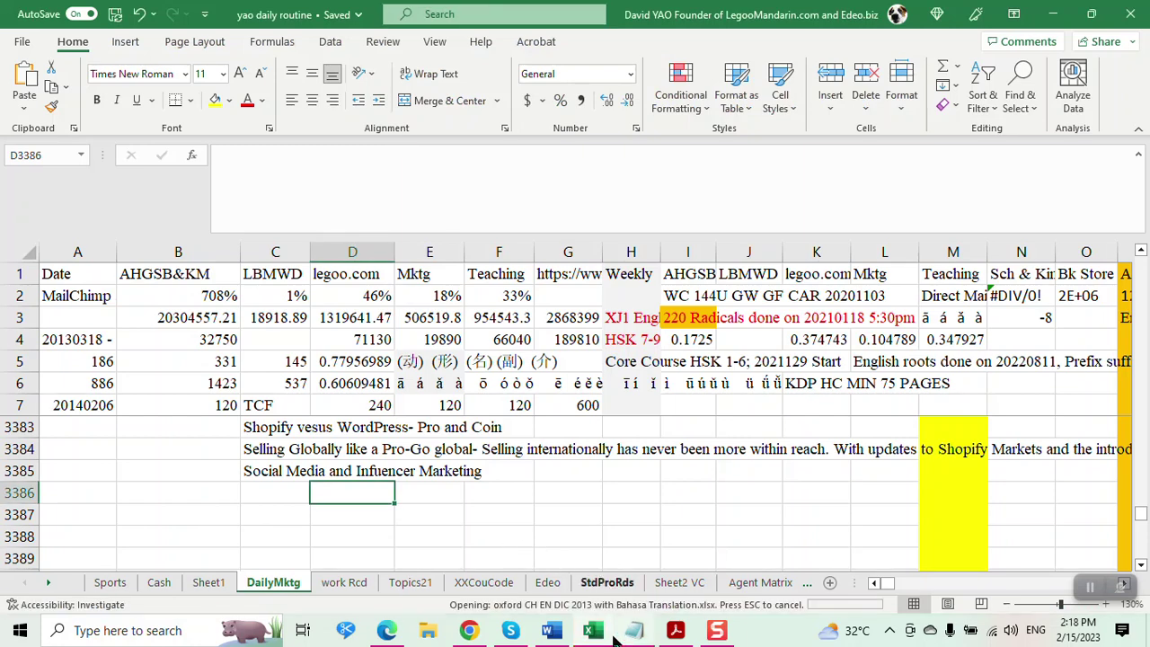
left_click(640, 636)
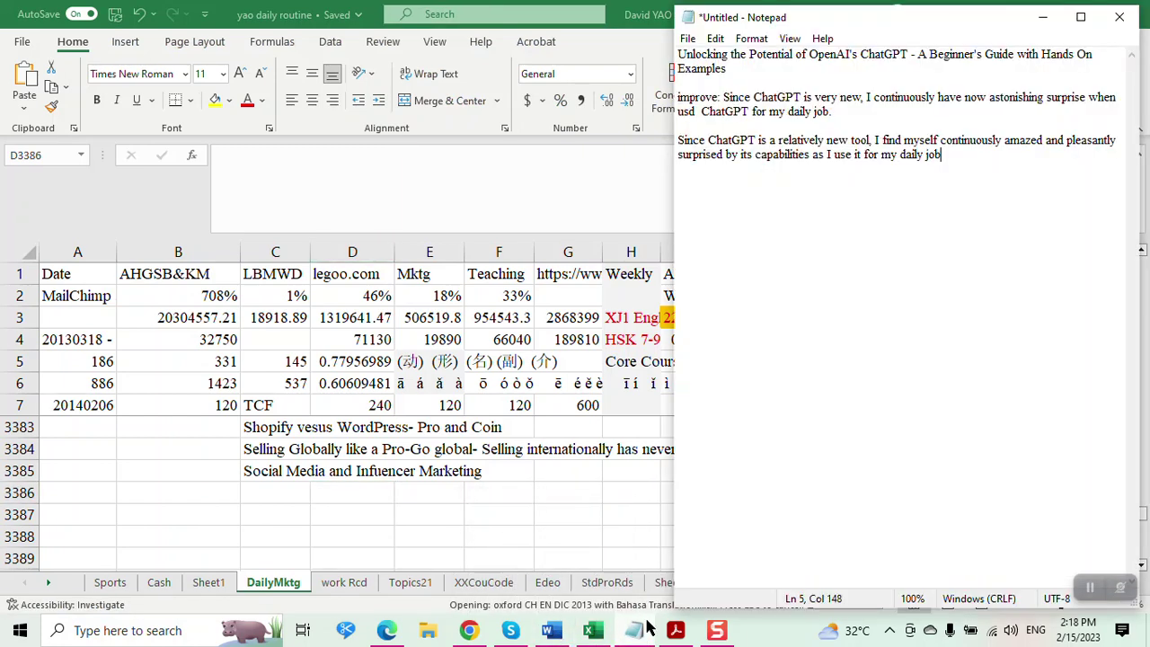
mouse_move(544, 636)
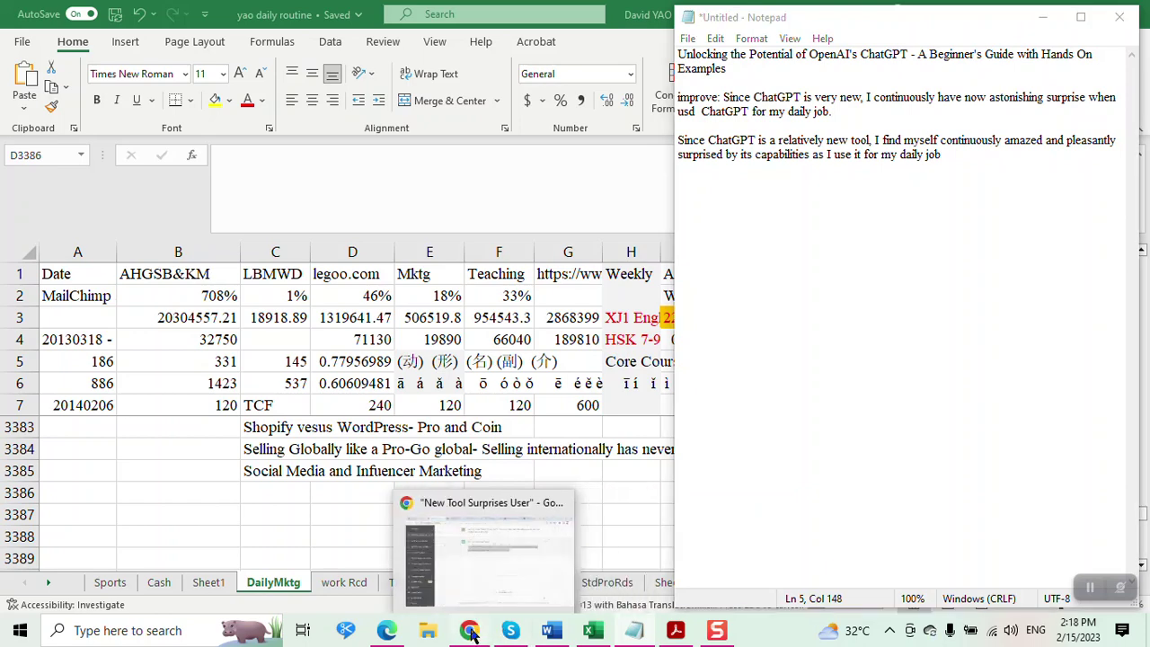
left_click(490, 608)
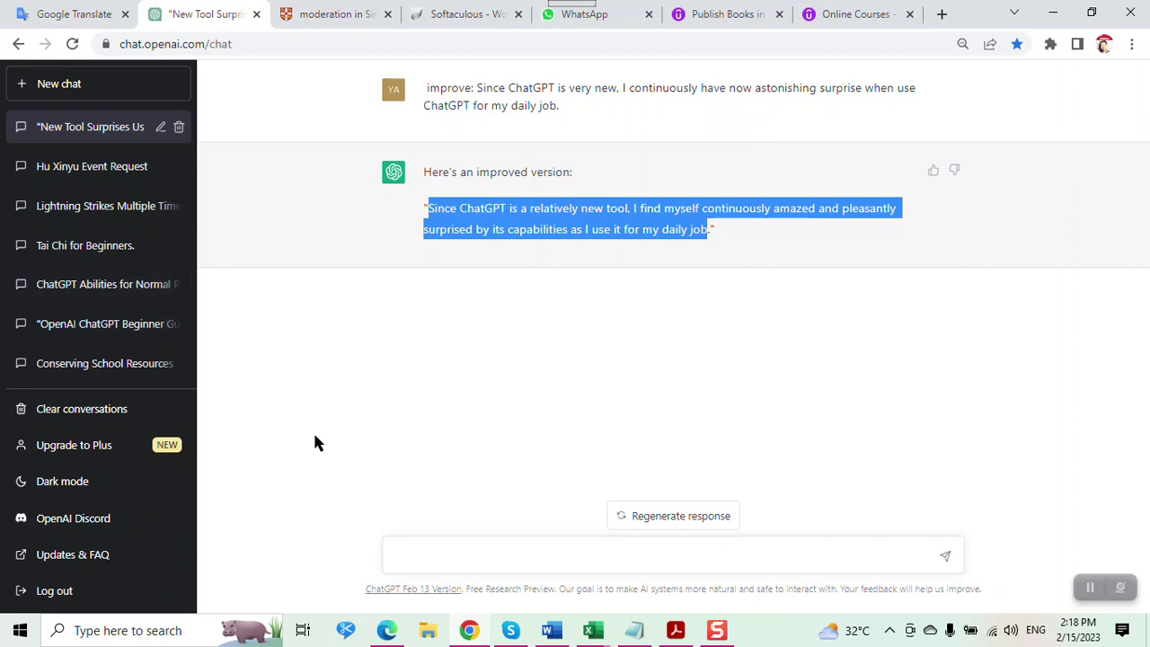
left_click(477, 561)
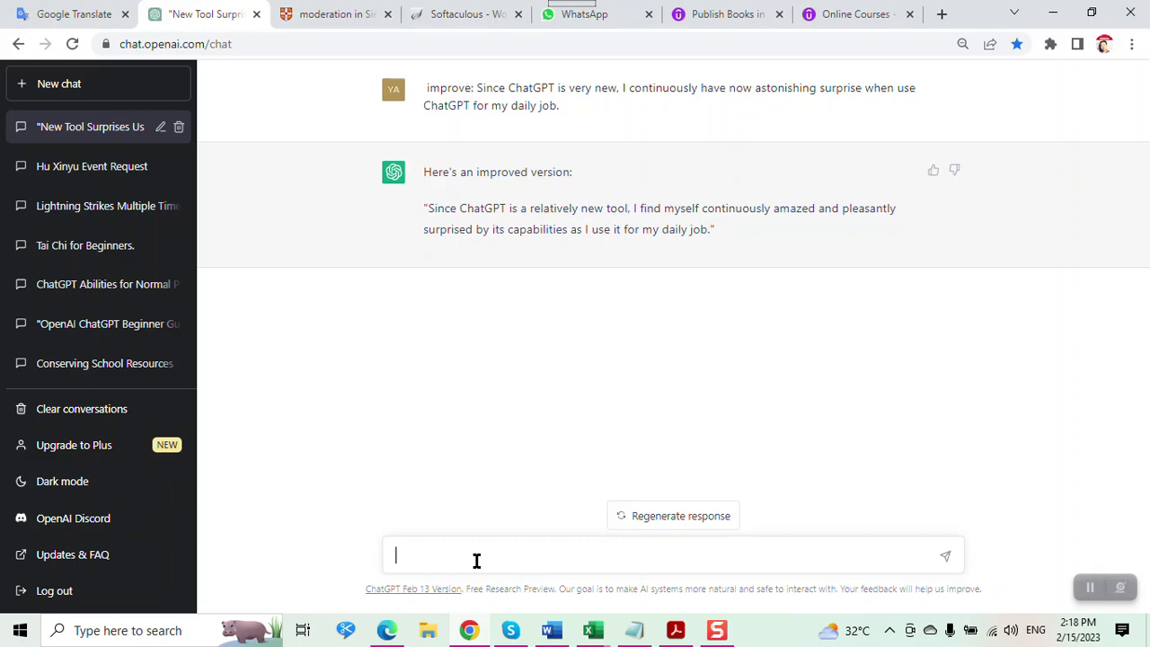
Step: Switch to the Oxford dictionary workbook in Excel, copy the idiom 守株待兔 from C78531 and view the English entry in E78532
mouse_move(594, 627)
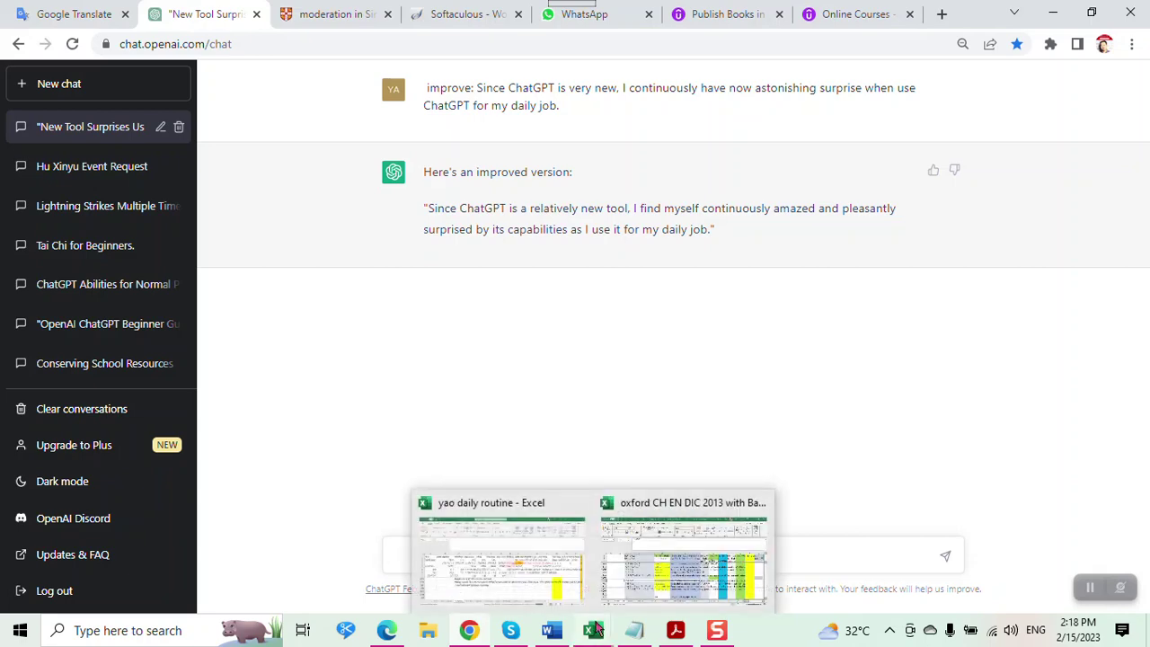
left_click(661, 578)
left_click(253, 441)
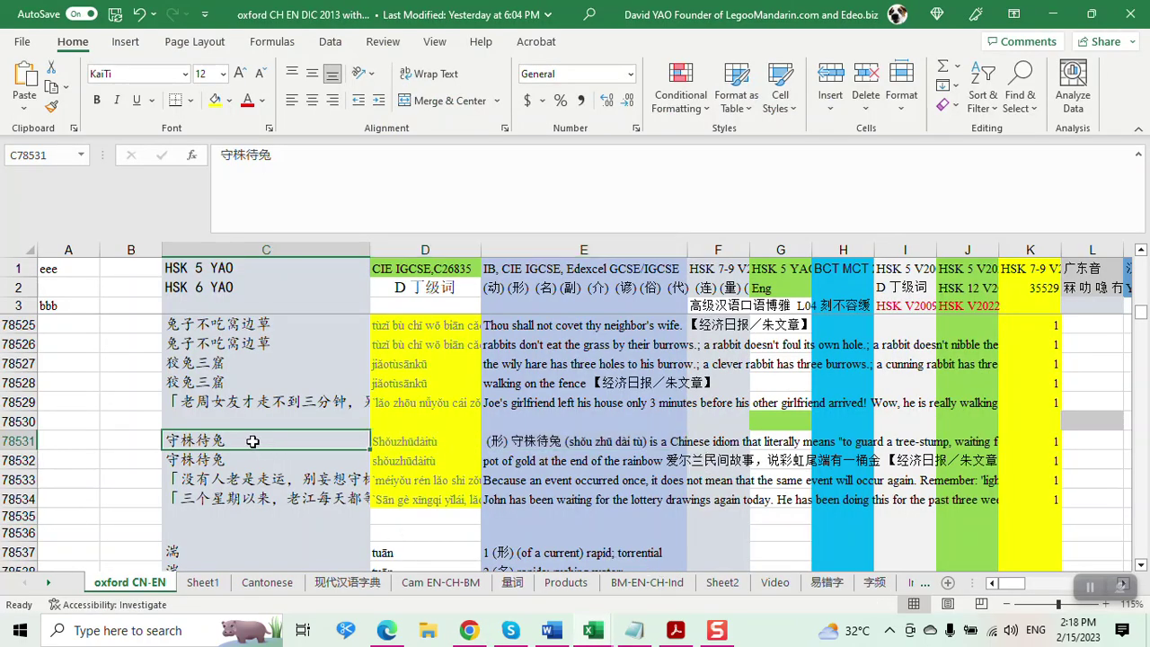
key("ctrl+c")
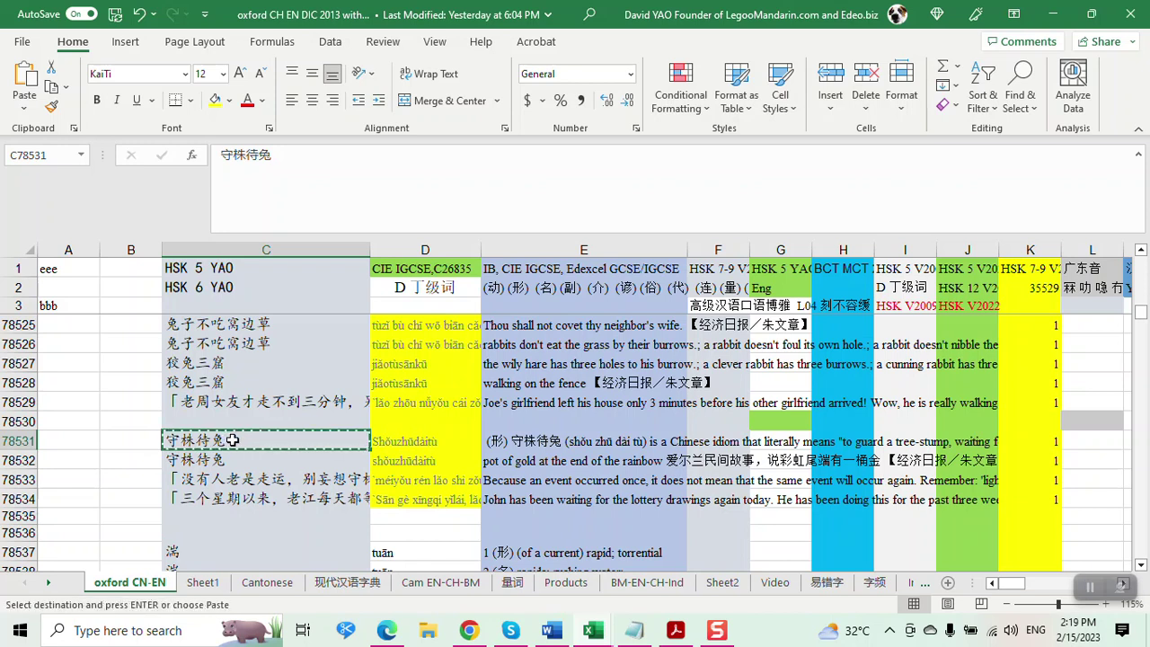
left_click(517, 463)
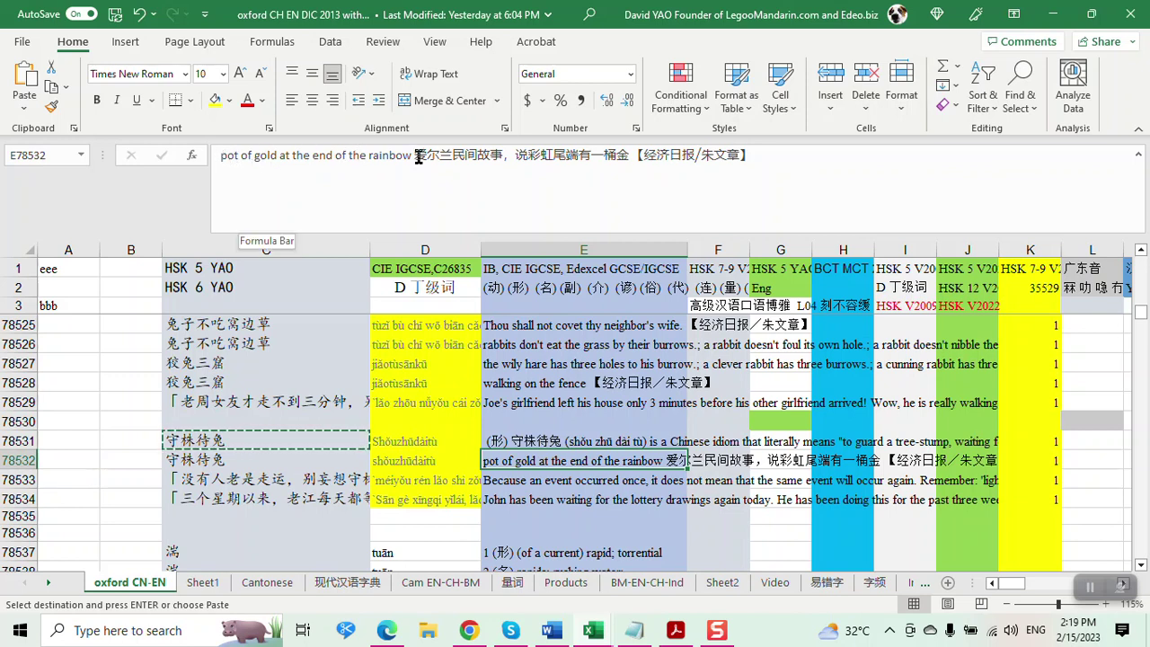
Step: Switch to Google Translate in Chrome, translate 守株待兔 into English and show the alternative translations
left_click(469, 629)
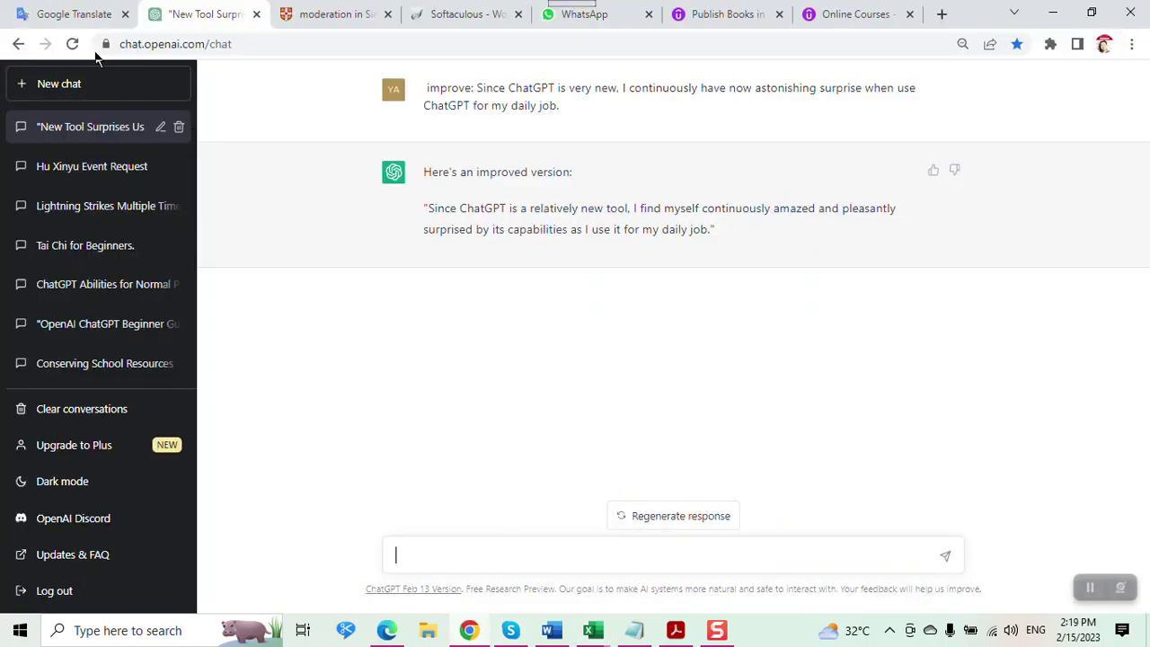
left_click(71, 15)
key("ctrl+a")
key("ctrl+v")
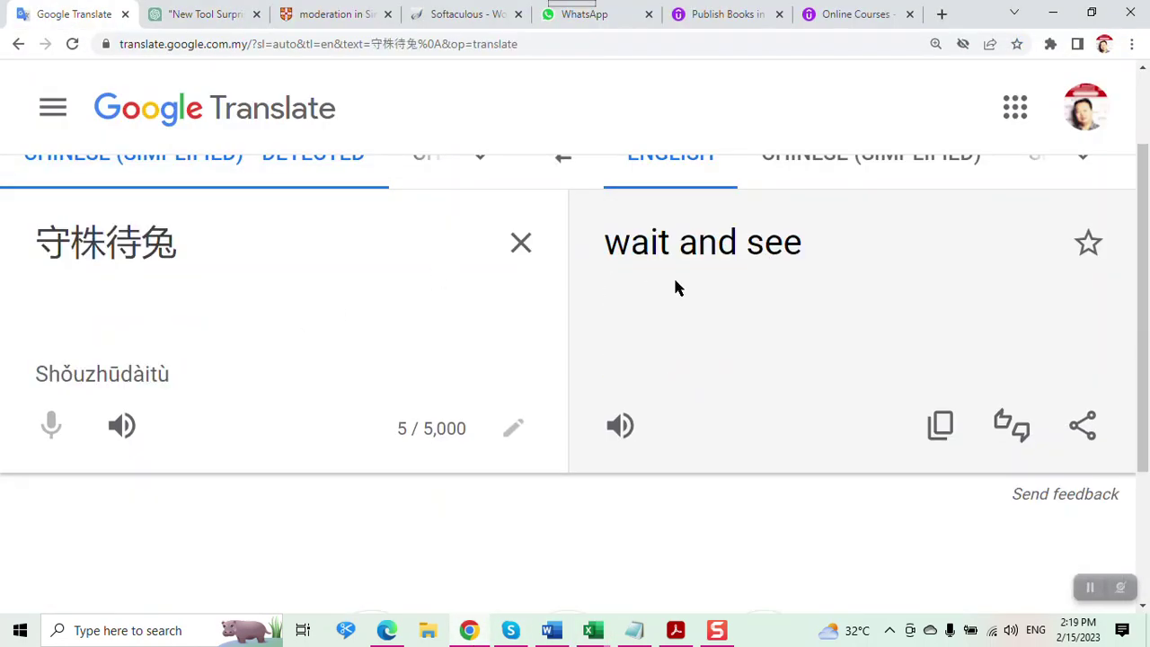
left_click(690, 261)
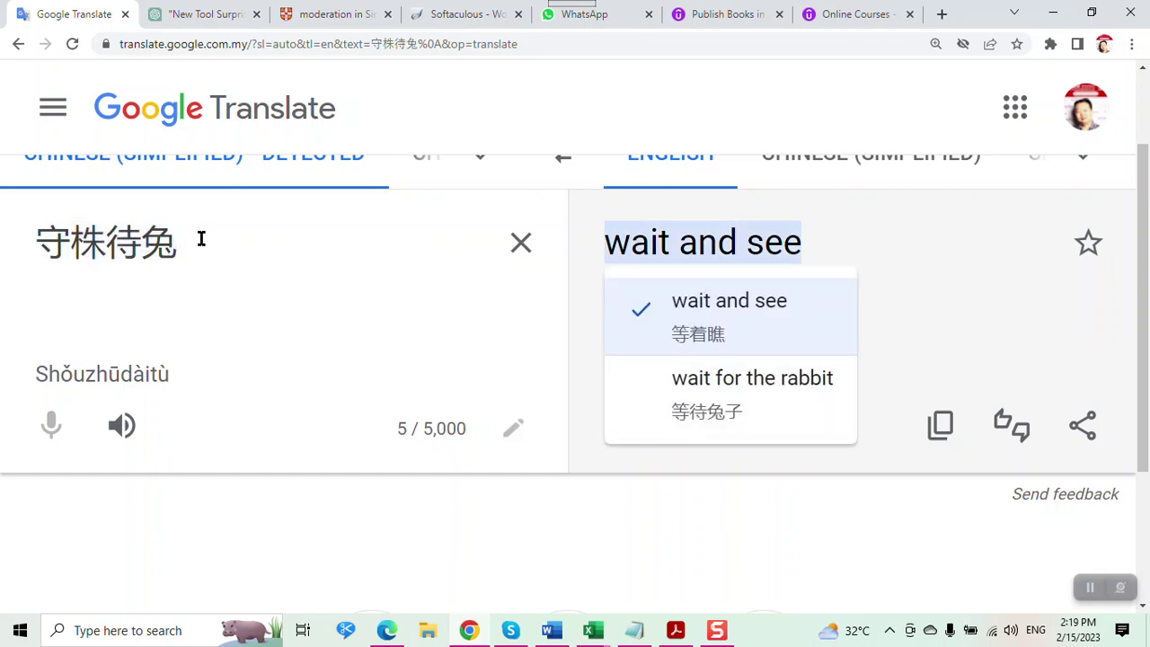
Step: Search Google for 守株待兔 in a new browser tab and look over the results
left_click_drag(201, 239, 15, 226)
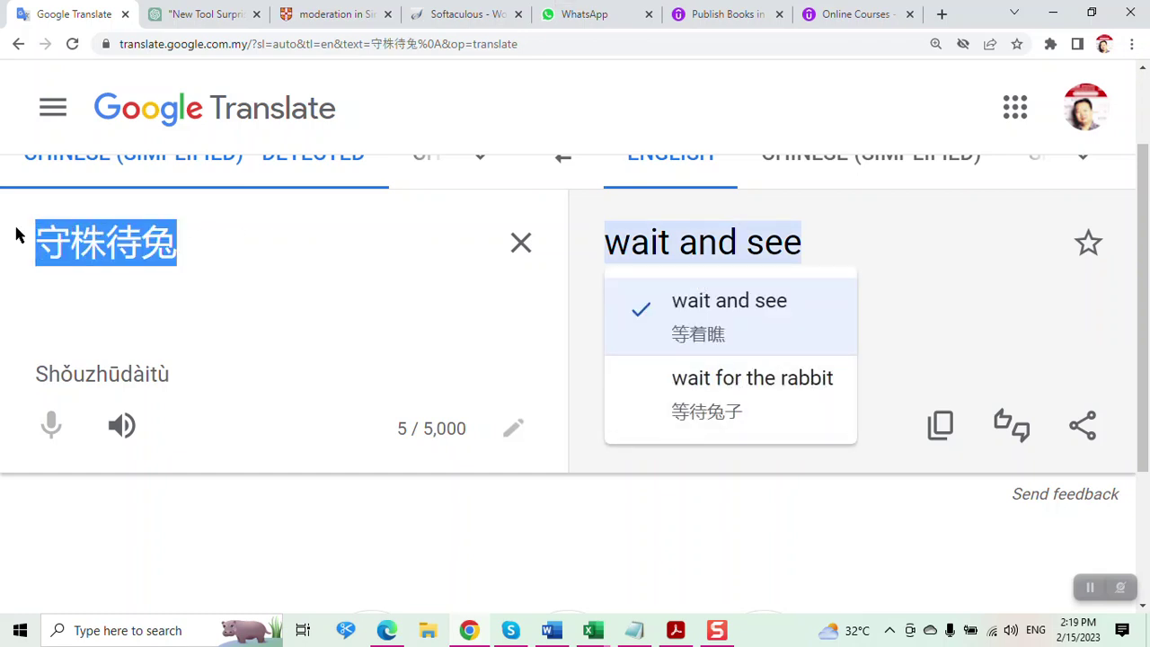
left_click(940, 13)
key("ctrl+v")
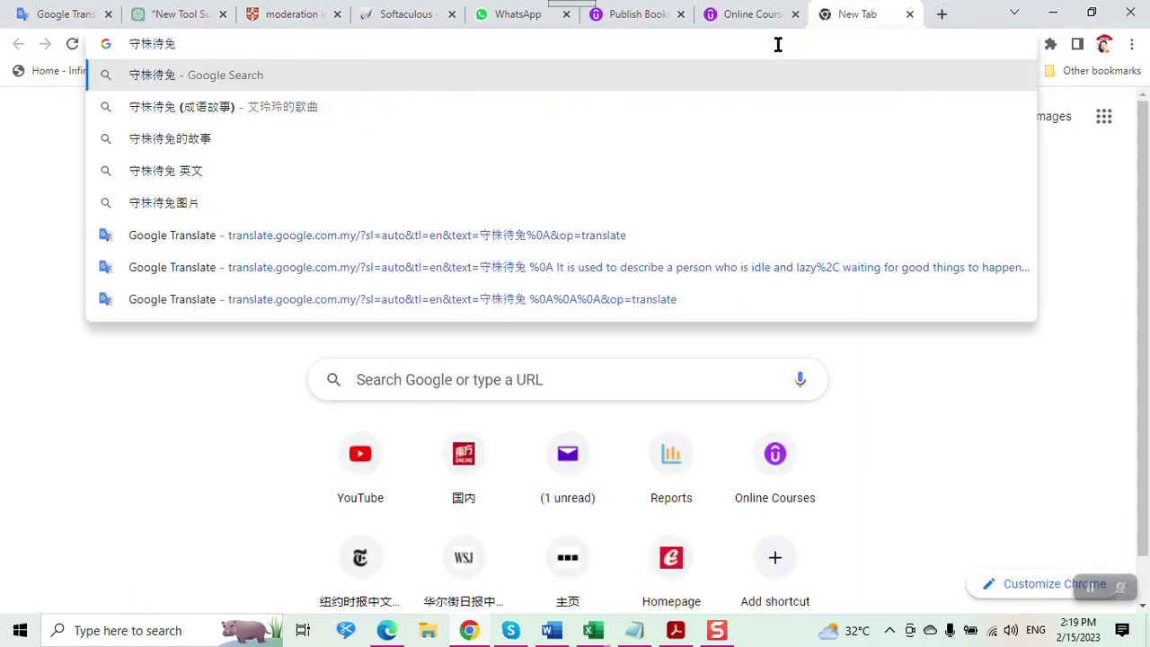
key("Return")
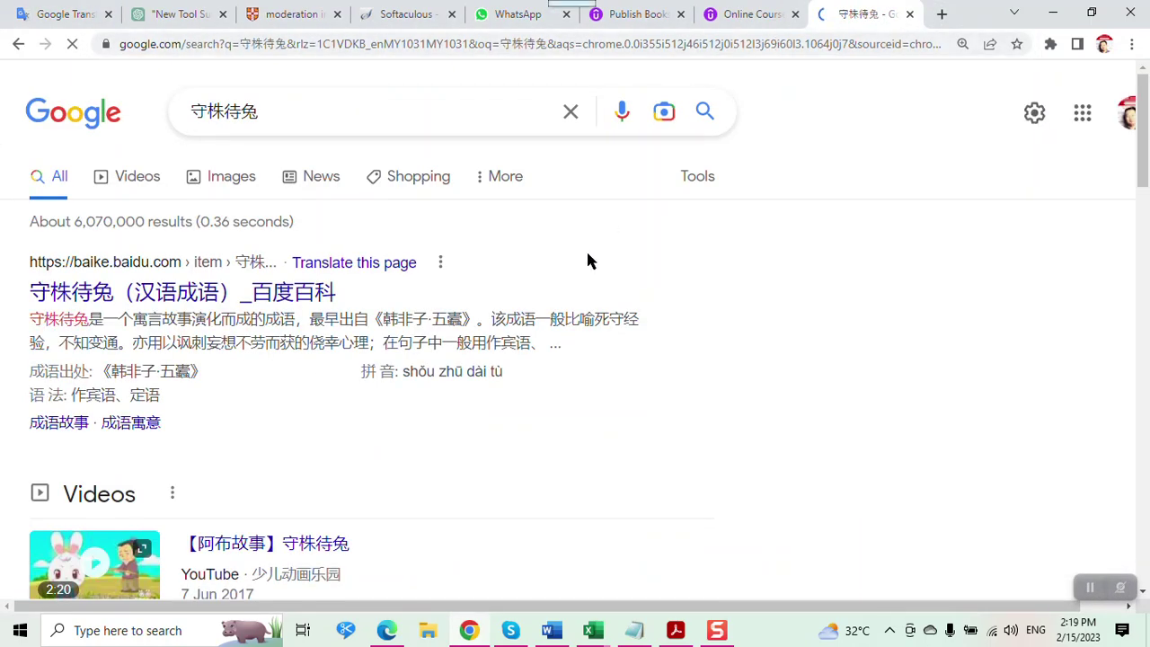
scroll(396, 325, "down", 3)
scroll(388, 321, "up", 3)
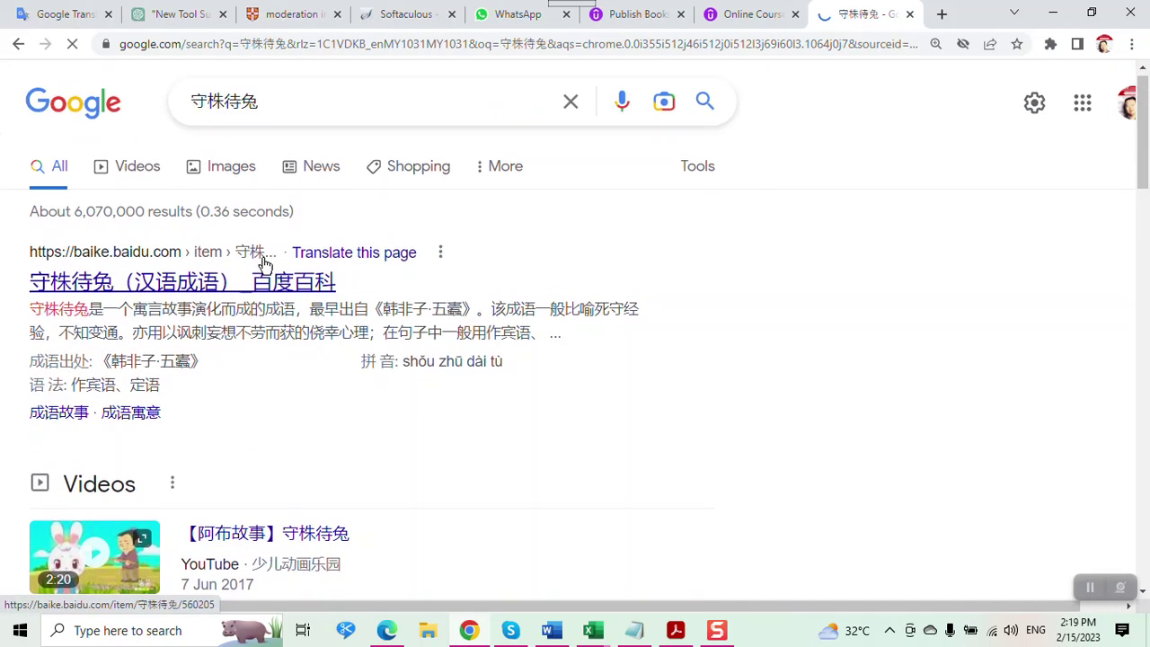
Step: Refine the Google search to 守株待兔意思英文 and read the results on the idiom's English meaning
left_click(299, 111)
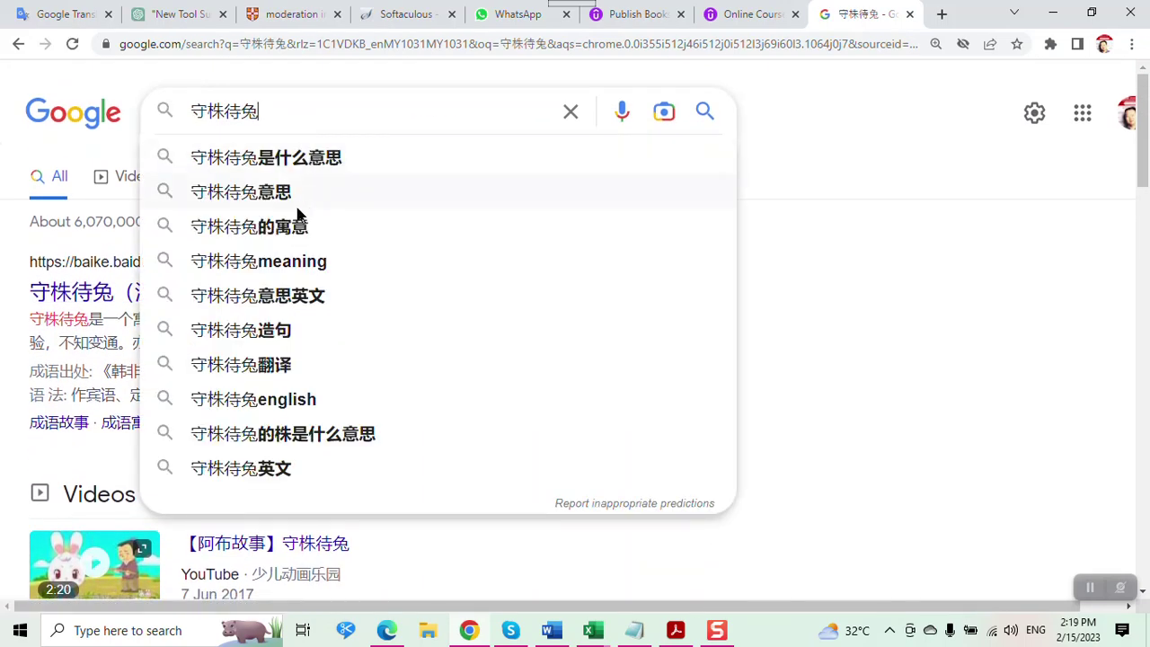
left_click(313, 297)
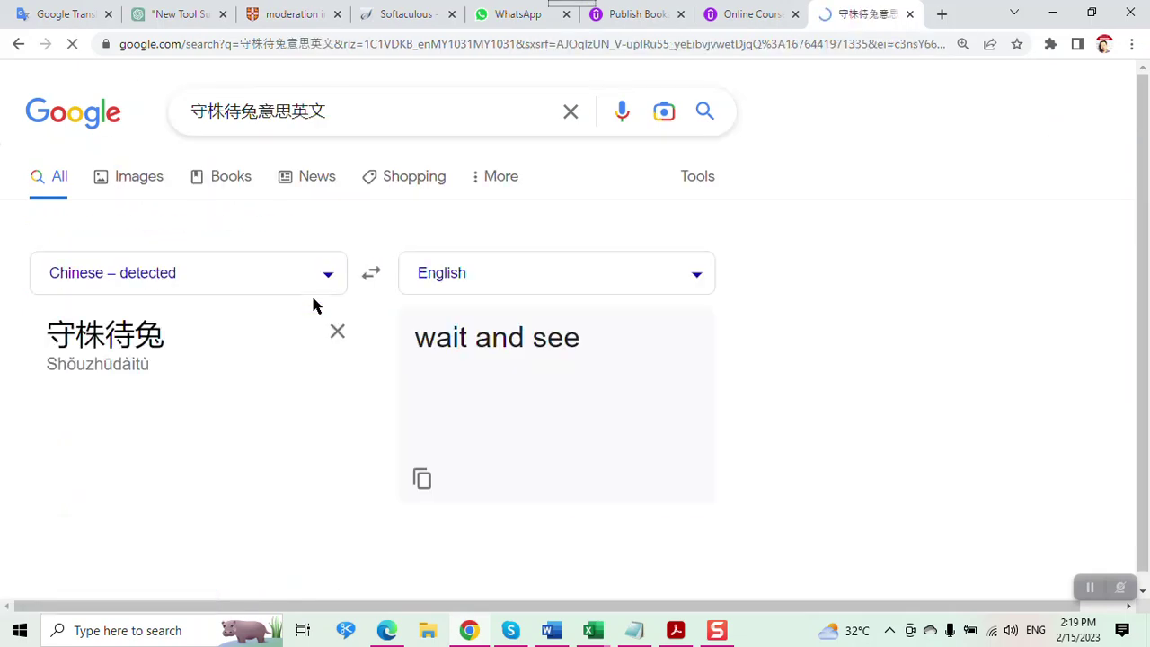
scroll(313, 305, "down", 3)
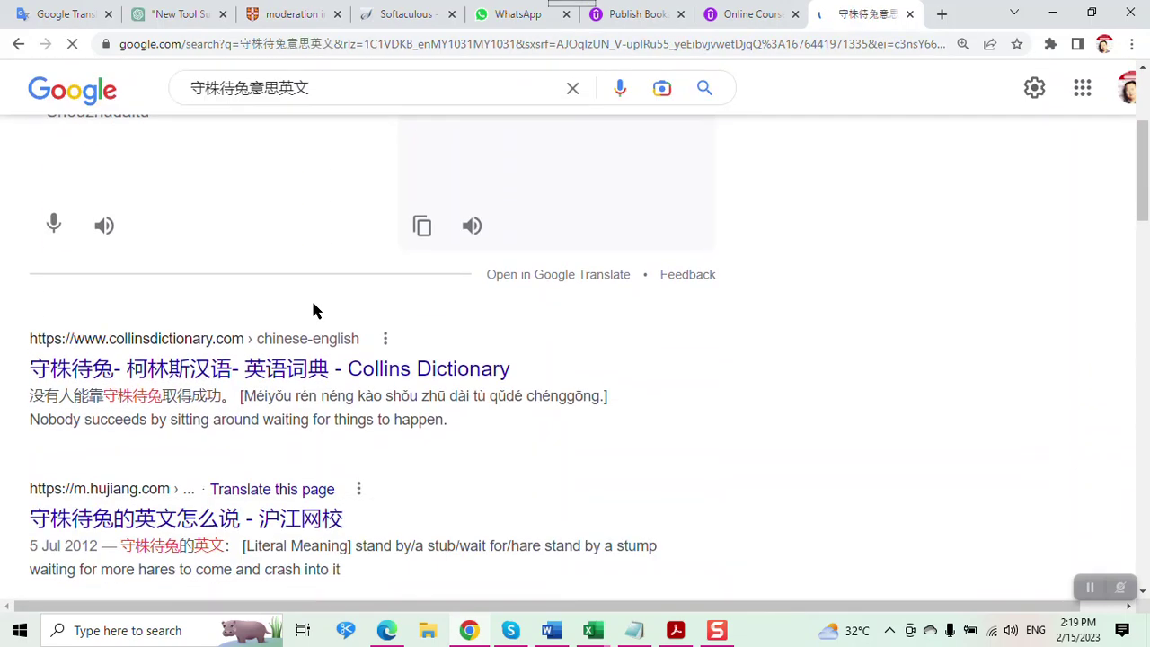
scroll(310, 312, "down", 1)
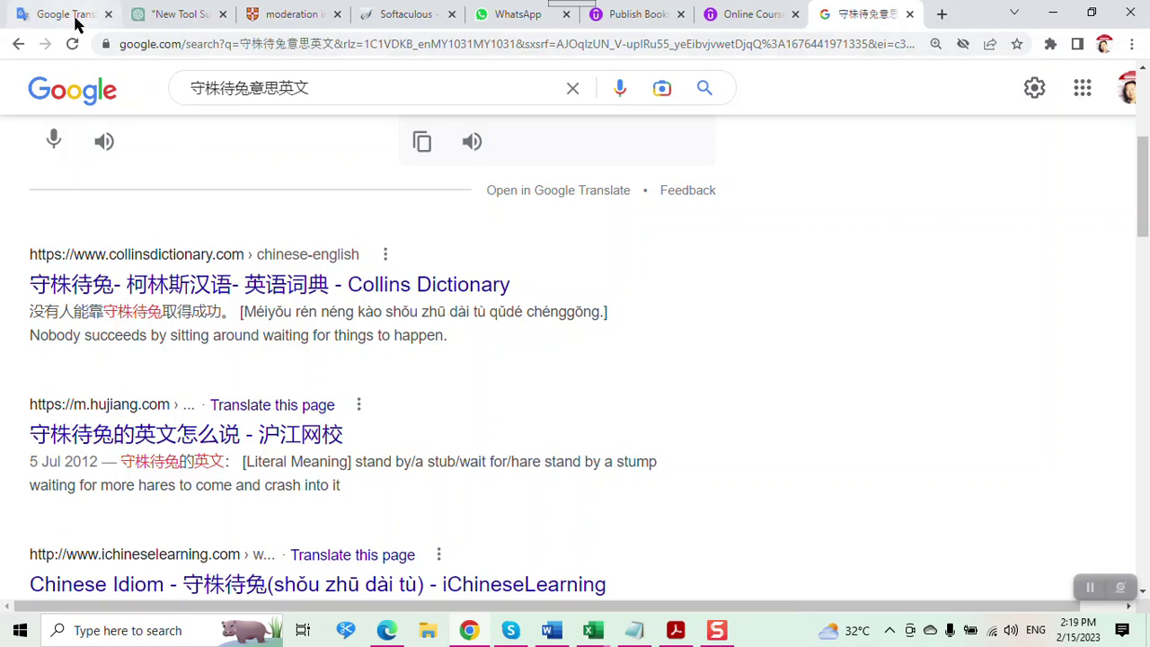
Step: Return to the ChatGPT conversation and ask "The meaning of: 守株待兔"
mouse_move(77, 23)
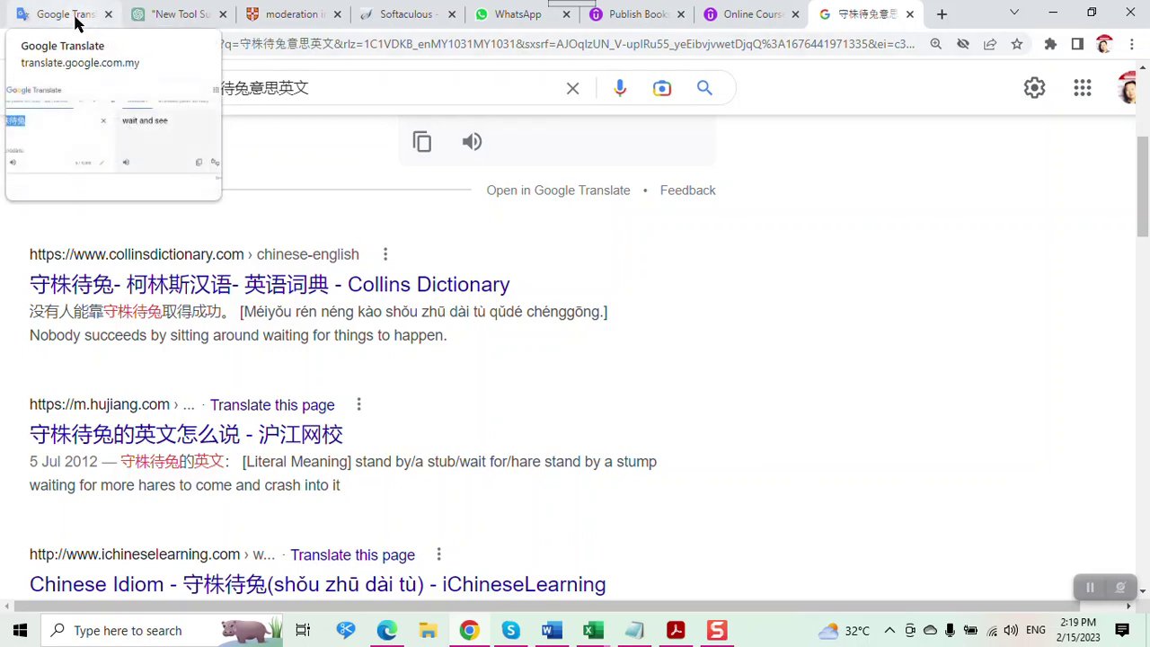
left_click(173, 14)
left_click(457, 544)
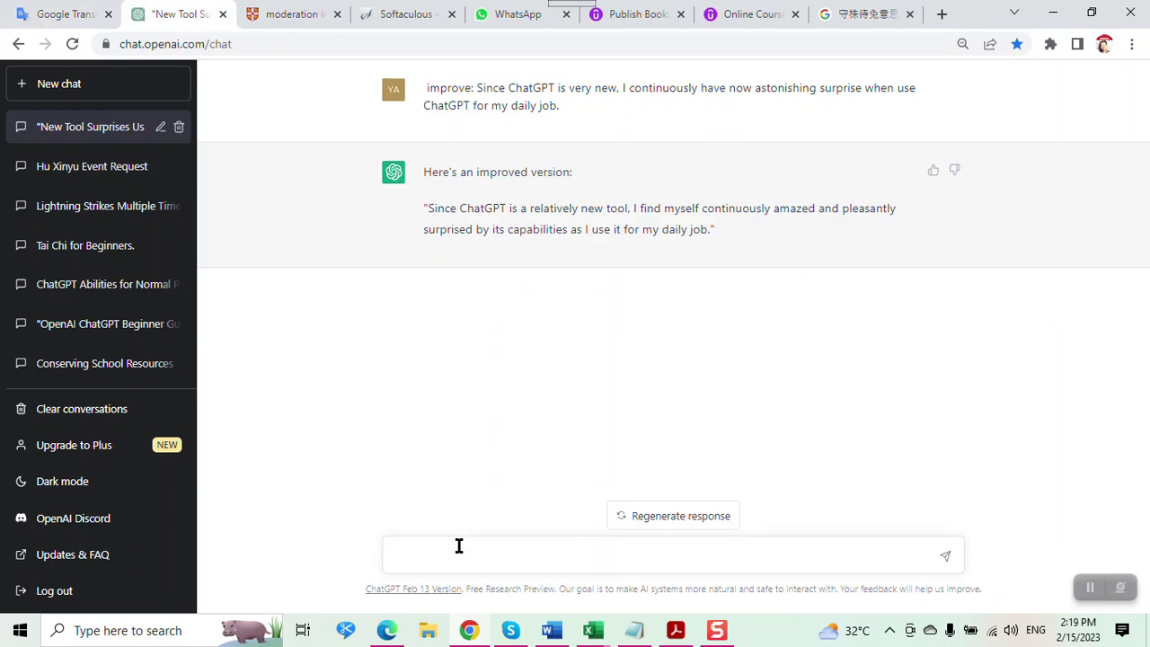
type("The meaning of")
left_click_drag(481, 555, 381, 547)
key("ctrl+c")
left_click(500, 562)
key("ctrl+v")
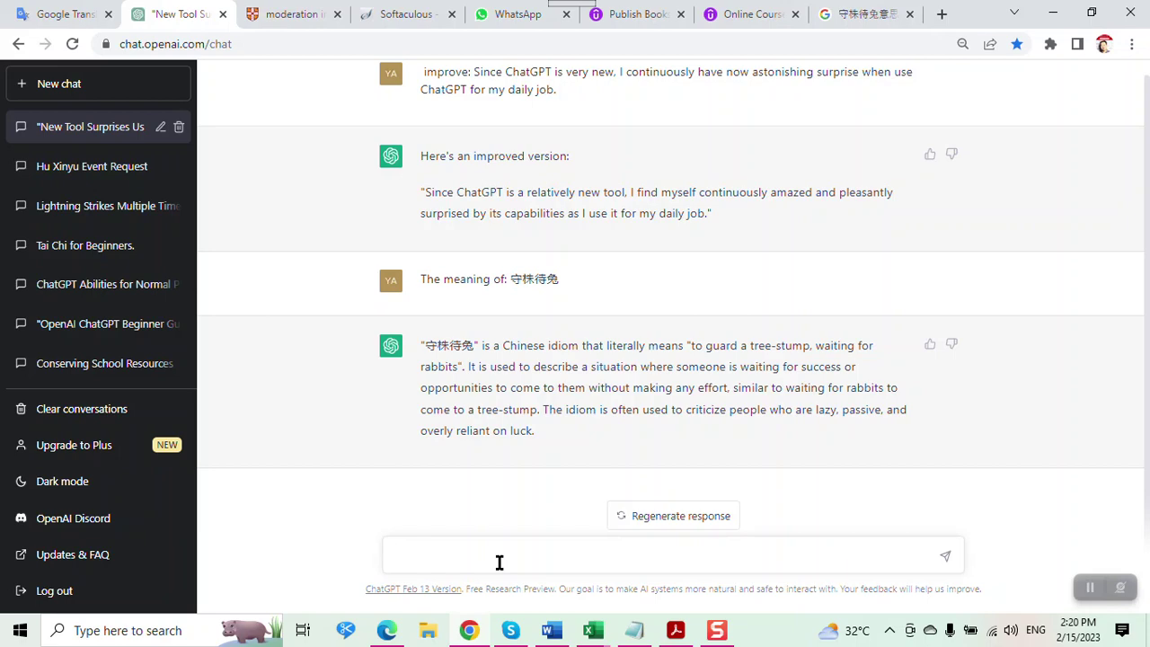
Step: Switch to the Oxford dictionary workbook in Excel and examine the full explanation of 守株待兔 in cell E78531
left_click(596, 632)
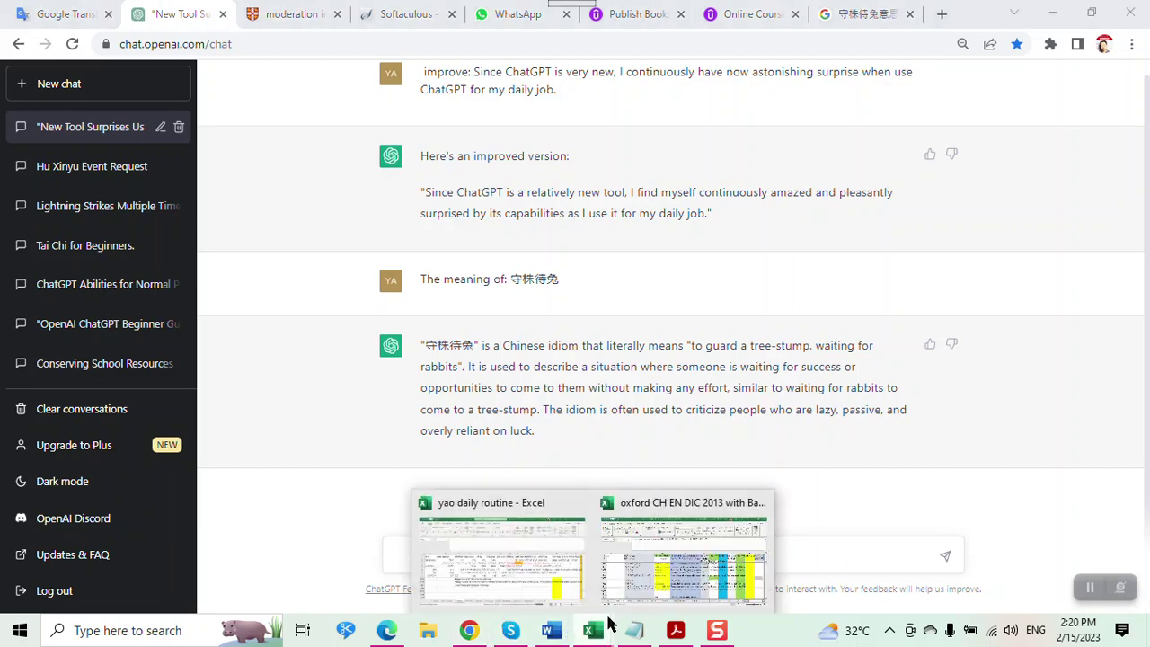
left_click(662, 568)
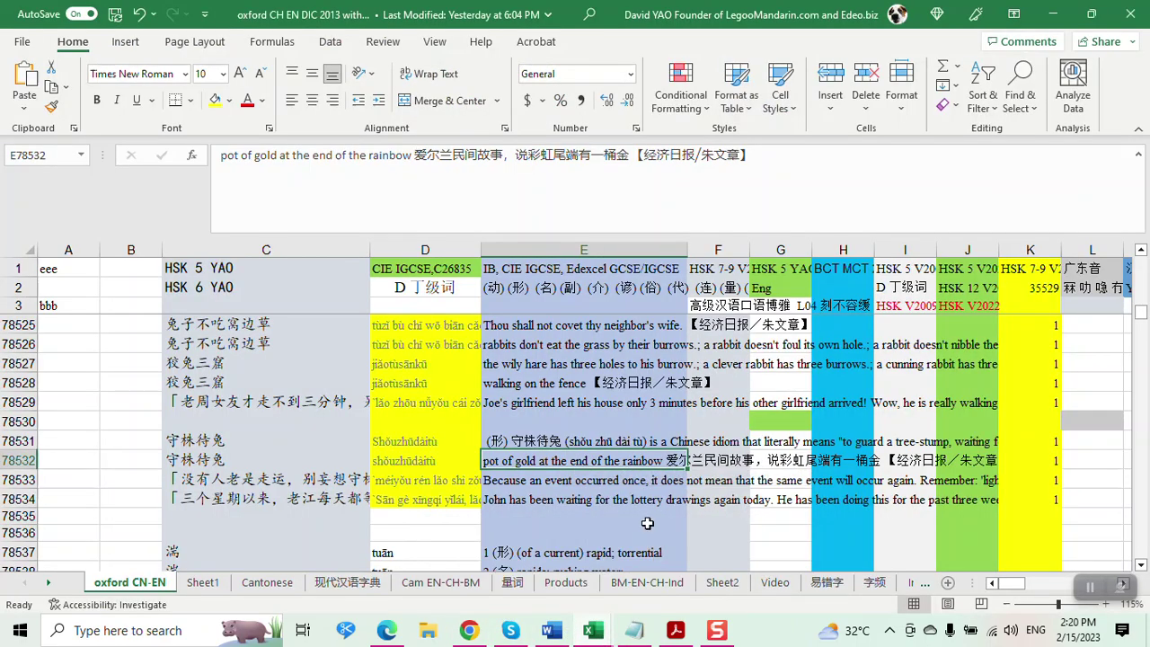
left_click(584, 438)
left_click_drag(604, 158, 812, 201)
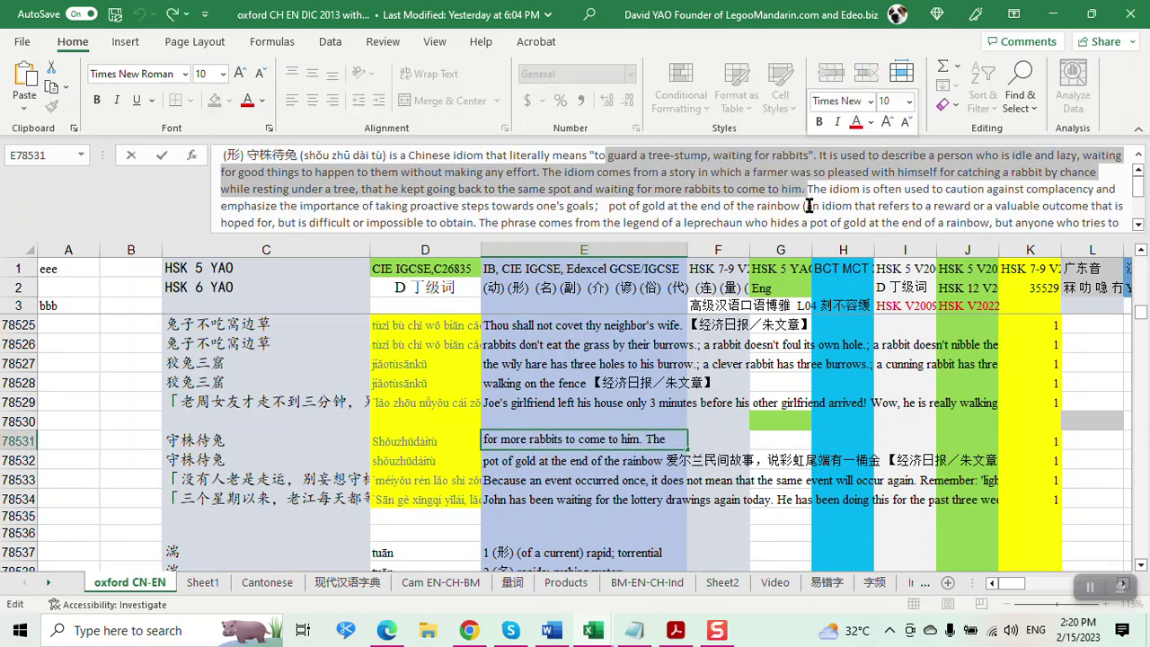
Step: Look over the dictionary entries around row 78529 and examine the sum formula in cell K2
left_click(545, 402)
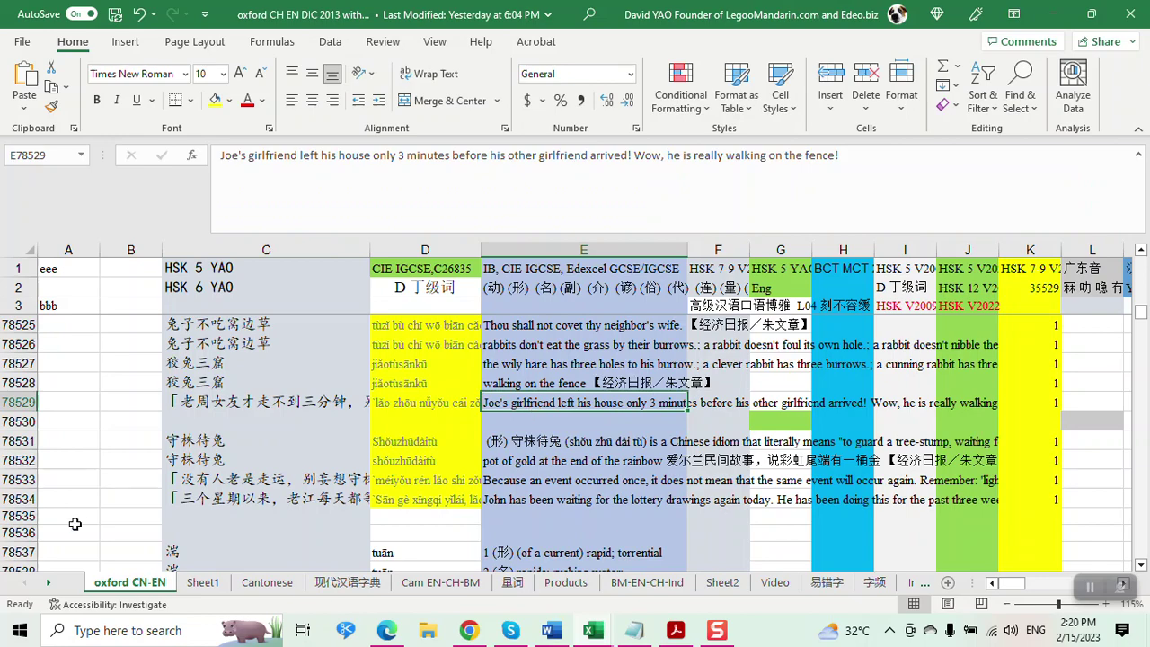
scroll(90, 524, "down", 4)
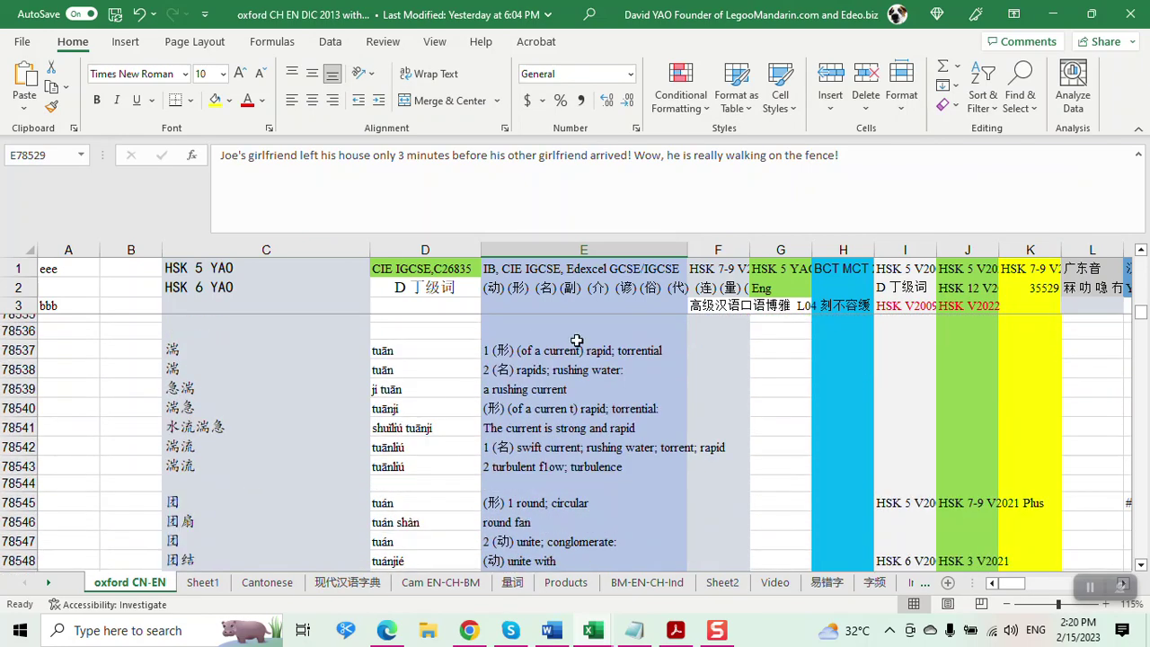
scroll(577, 339, "up", 5)
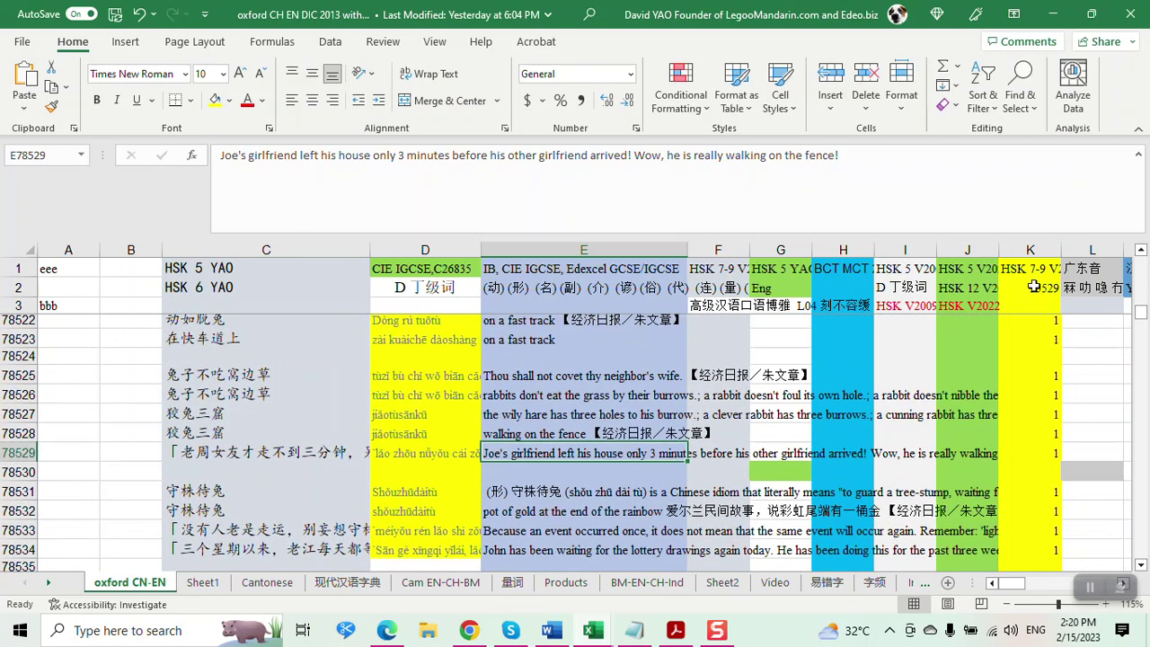
left_click(1033, 287)
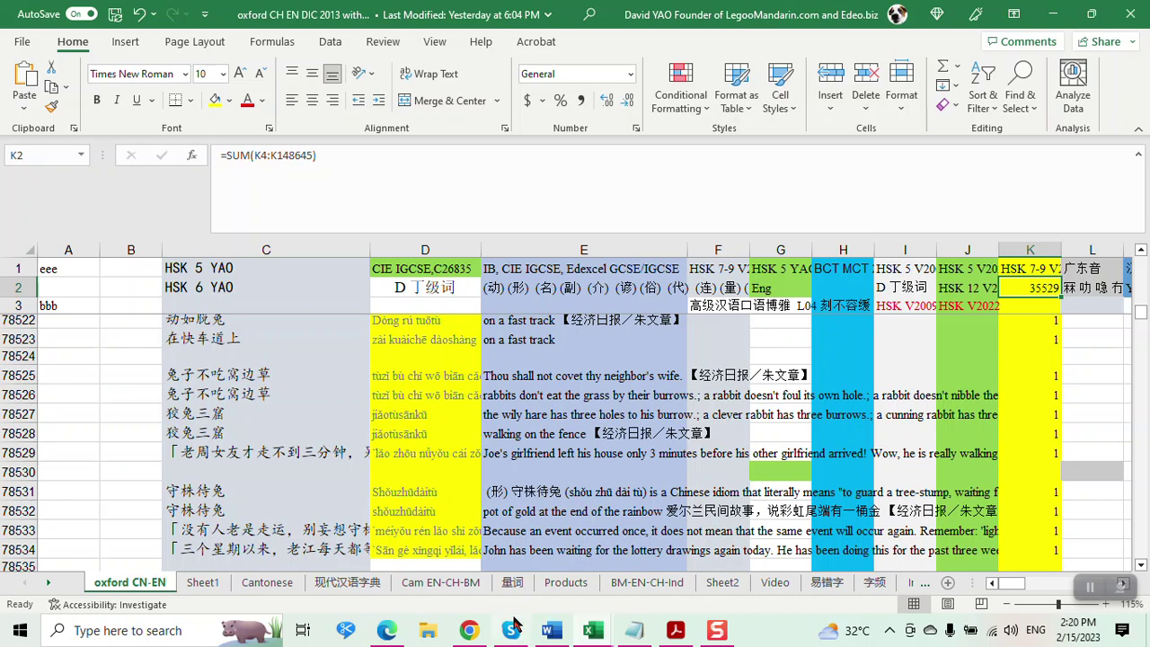
mouse_move(476, 635)
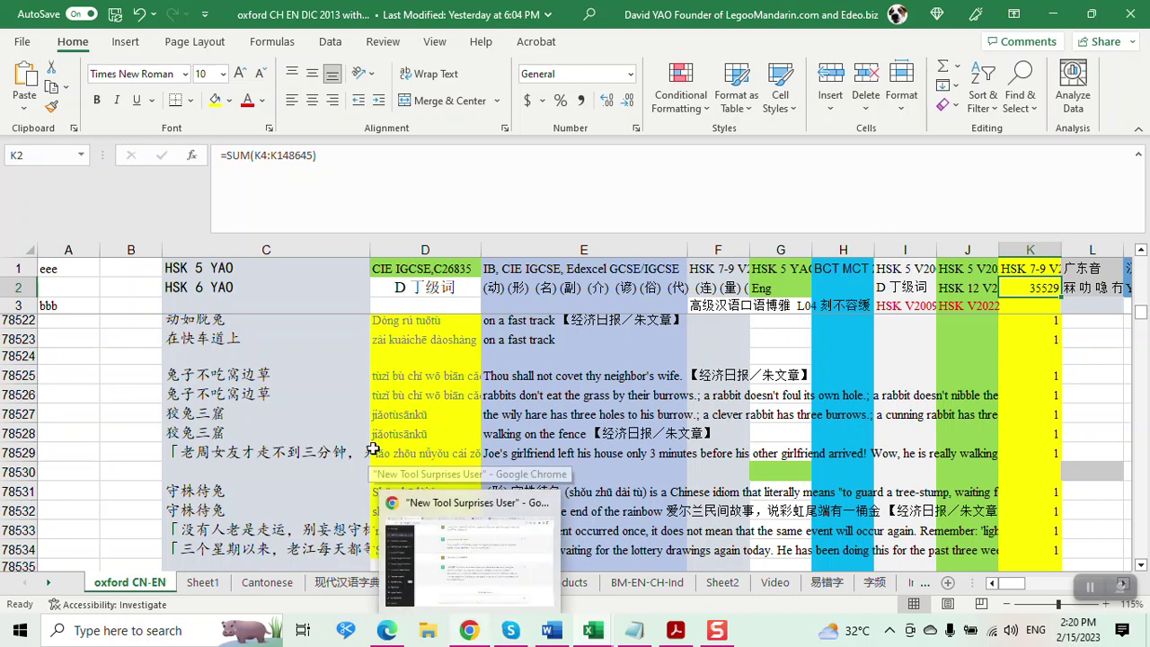
Step: Copy the idiom 兔子不吃窝边草 from cell C78525 into a new message in the ChatGPT conversation in Chrome
left_click(285, 372)
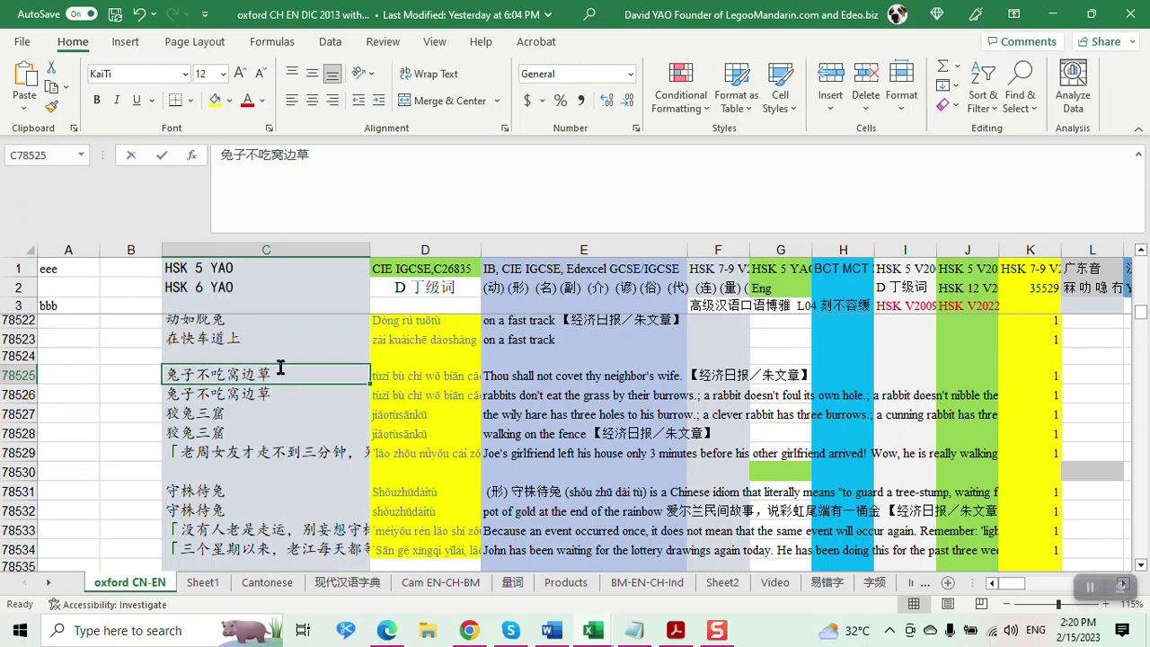
double_click(283, 372)
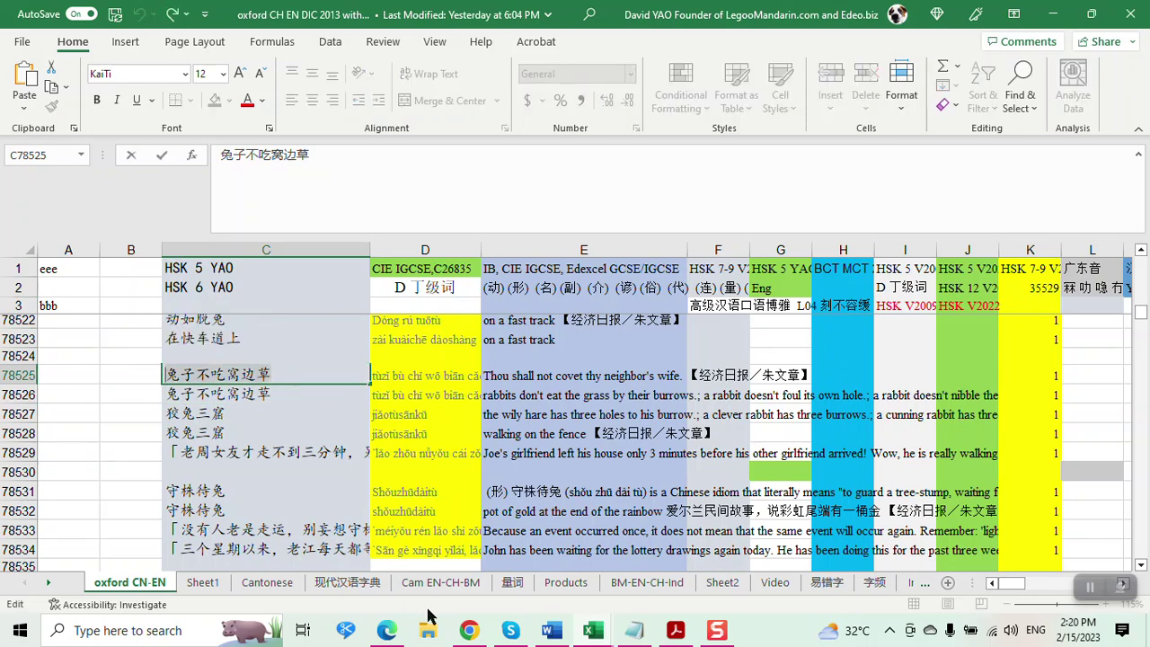
left_click(469, 630)
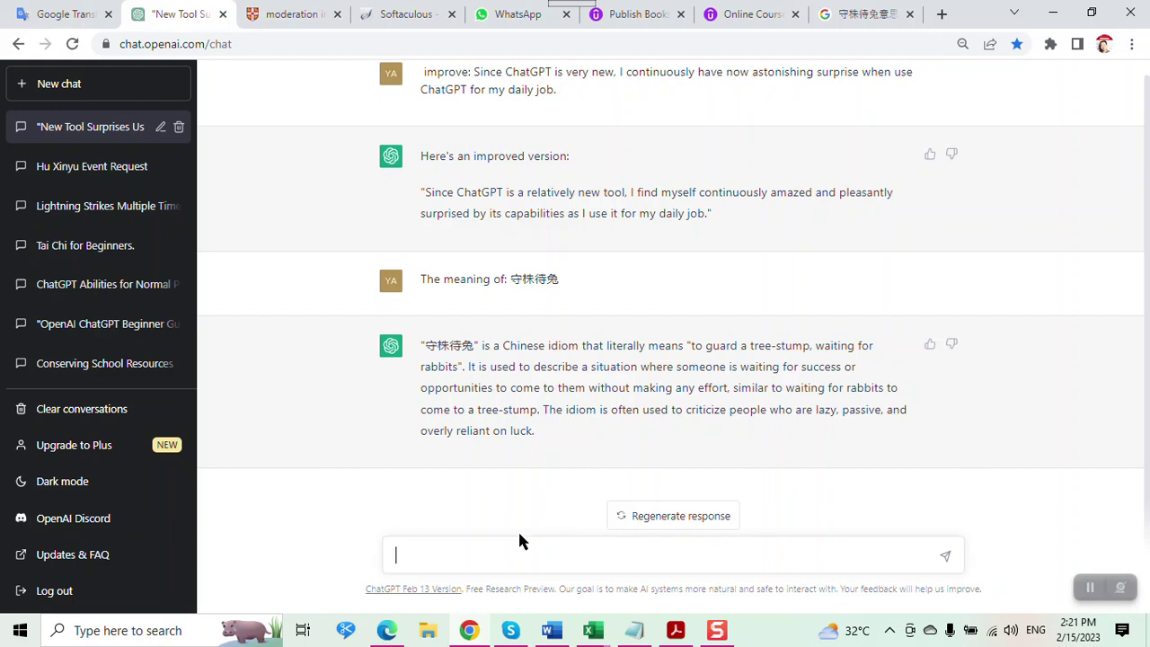
type("兔子不吃窝边草")
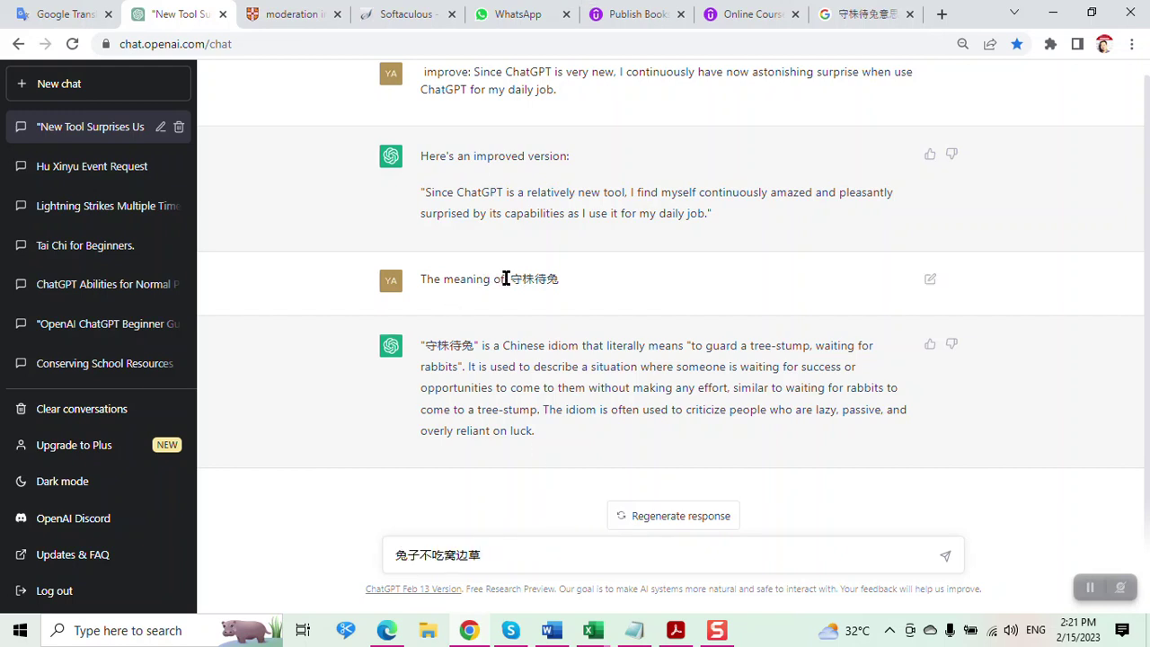
Step: Put "The meaning of:" from the earlier question in front of the idiom and send the message
left_click_drag(504, 278, 420, 279)
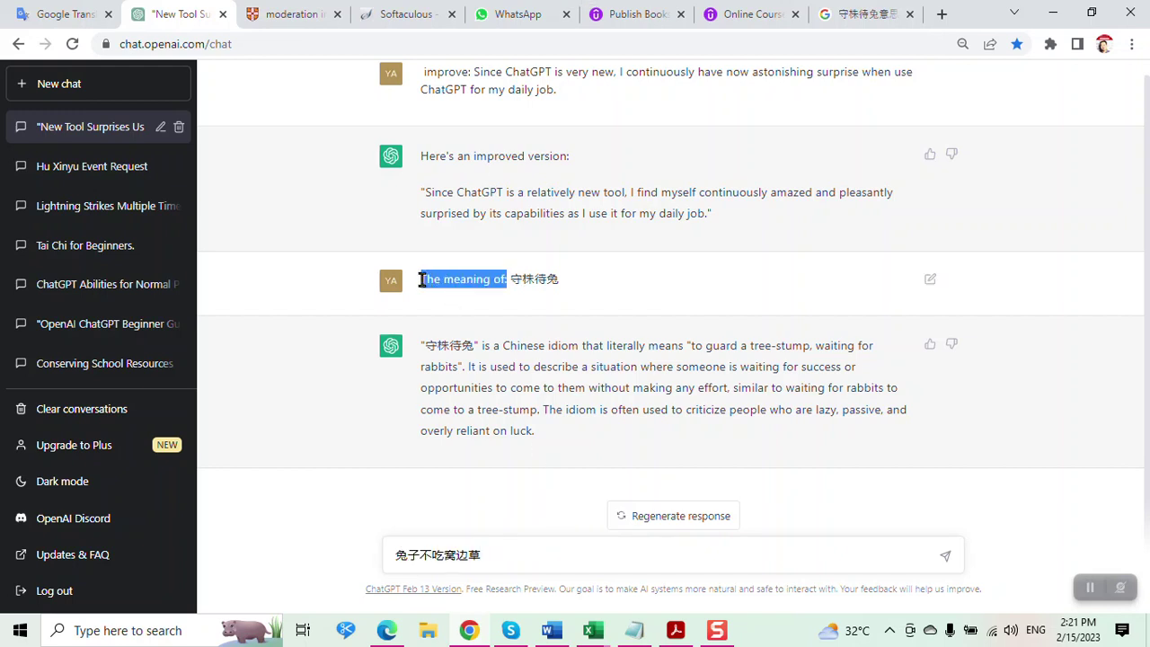
left_click(396, 555)
key("ctrl+v")
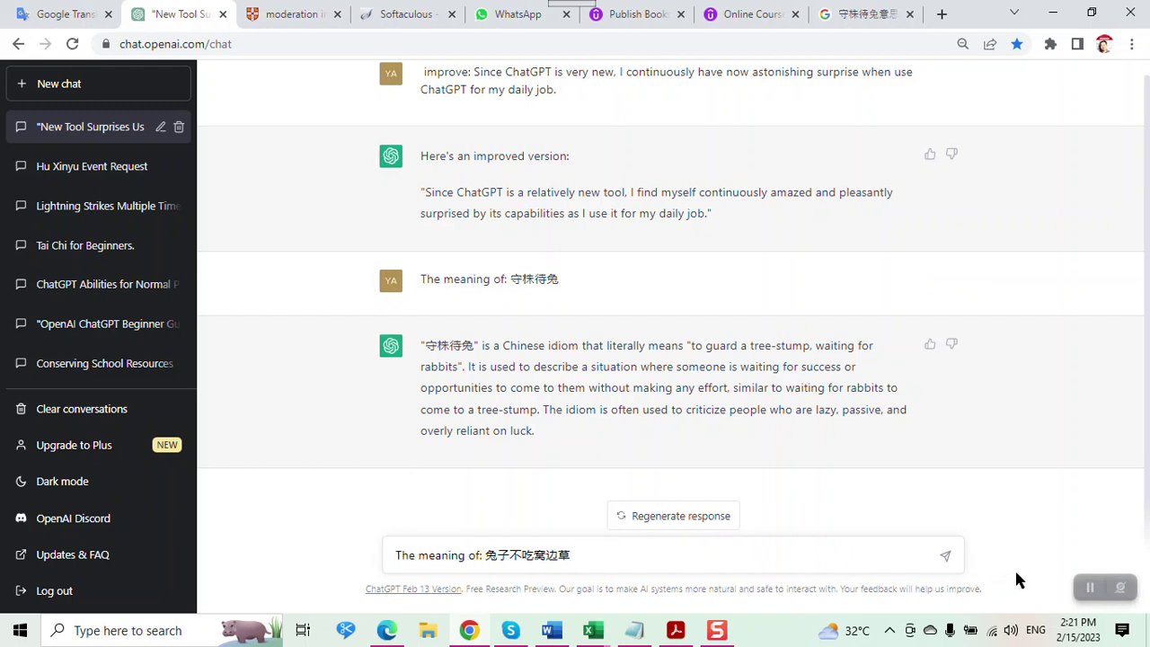
left_click(945, 557)
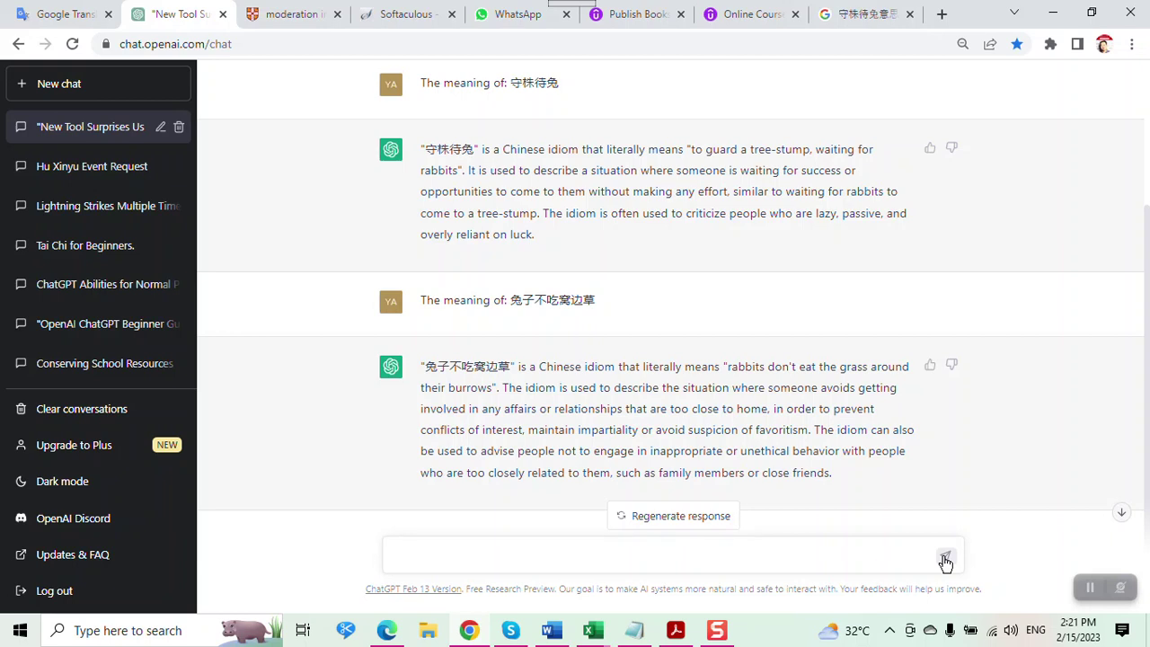
Step: Copy 守株待兔 from the earlier question into a new ChatGPT message
left_click_drag(600, 300, 535, 300)
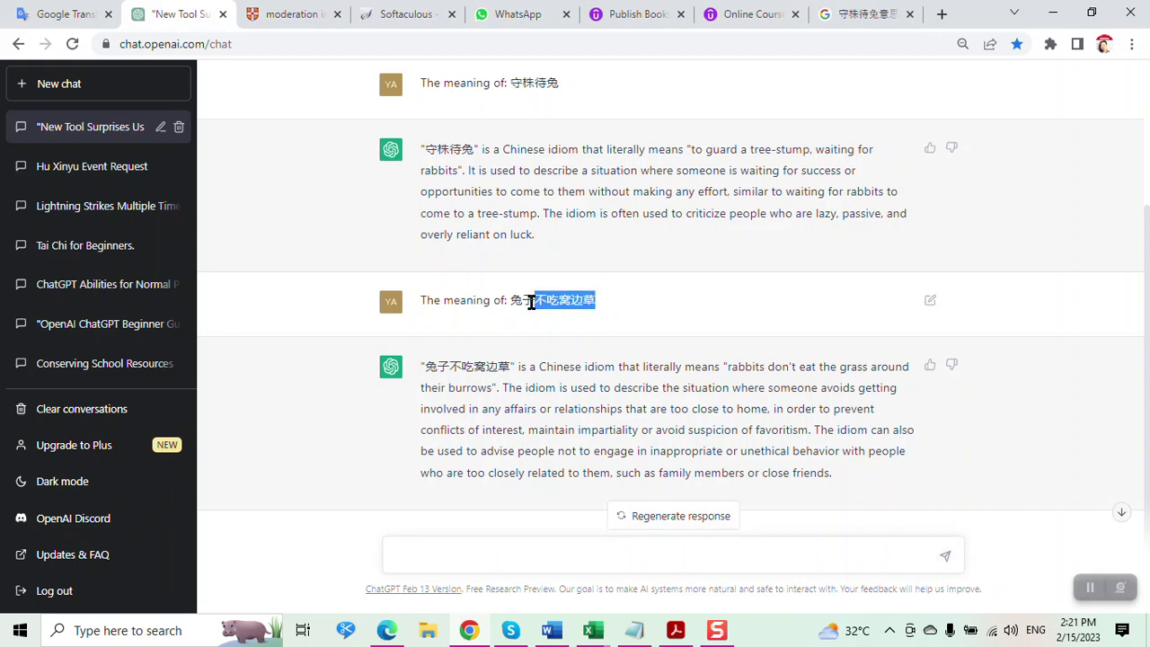
left_click_drag(564, 83, 510, 83)
key("ctrl+c")
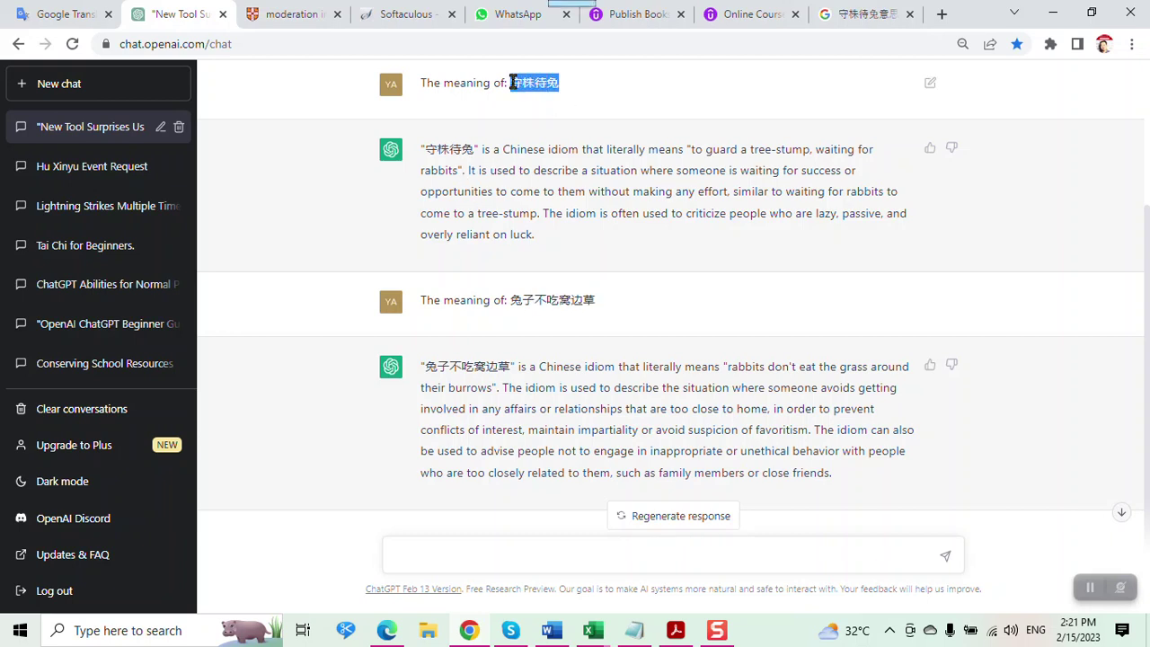
left_click(567, 550)
key("ctrl+v")
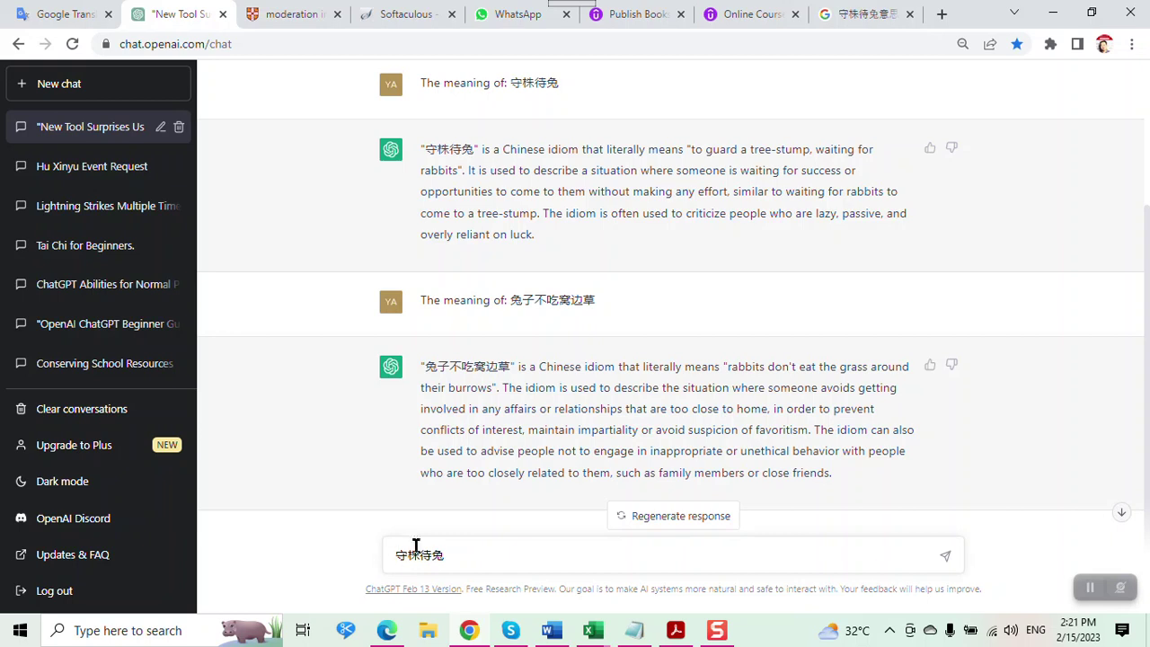
Step: Enclose the idiom 守株待兔 in the message in double quotation marks
key("Home")
type("\"")
left_click(452, 552)
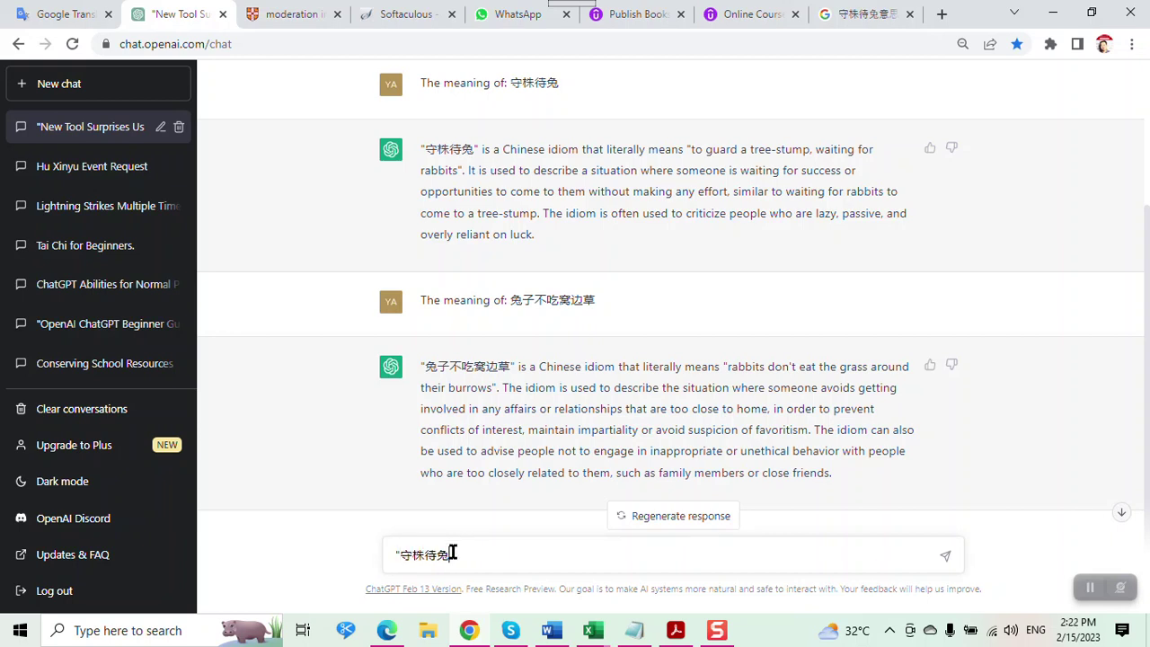
type("\" a")
key("BackSpace")
key("BackSpace")
key("BackSpace")
type("\"")
Step: Switch the text input to Chinese Pinyin and append 的意思 after the quoted idiom
left_click(1035, 630)
left_click(1018, 535)
type("d")
key("BackSpace")
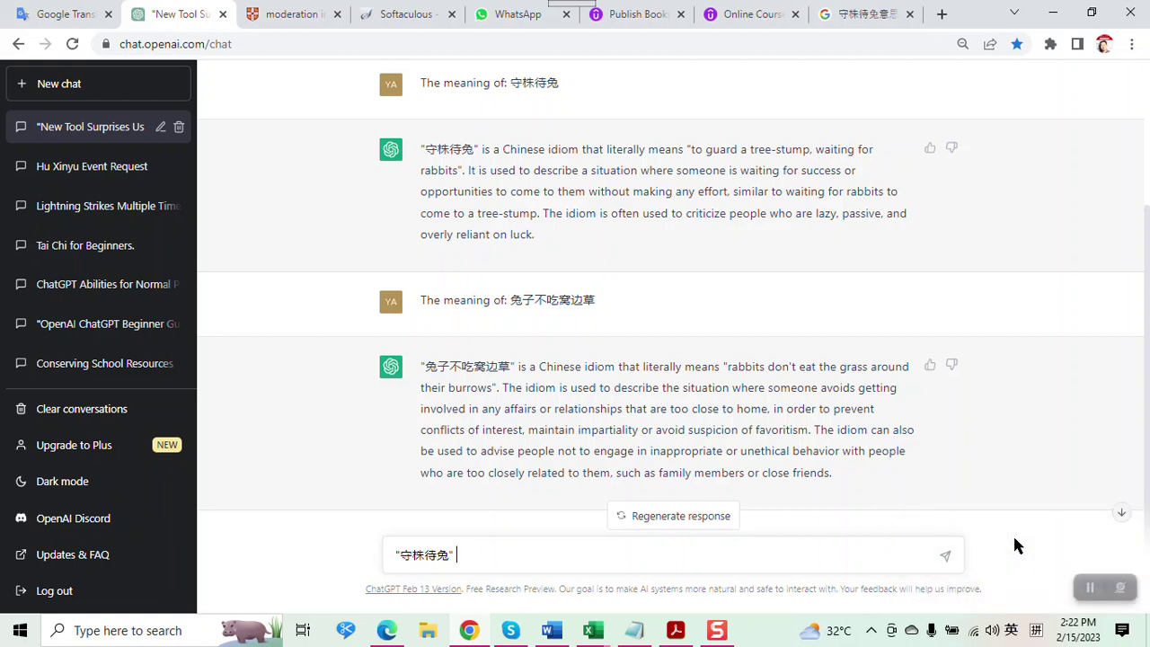
key("shift")
type("de")
key("space")
type("yisi")
key("space")
Step: Complete the question as "守株待兔" 的意思是? and send it to ChatGPT
type("shi")
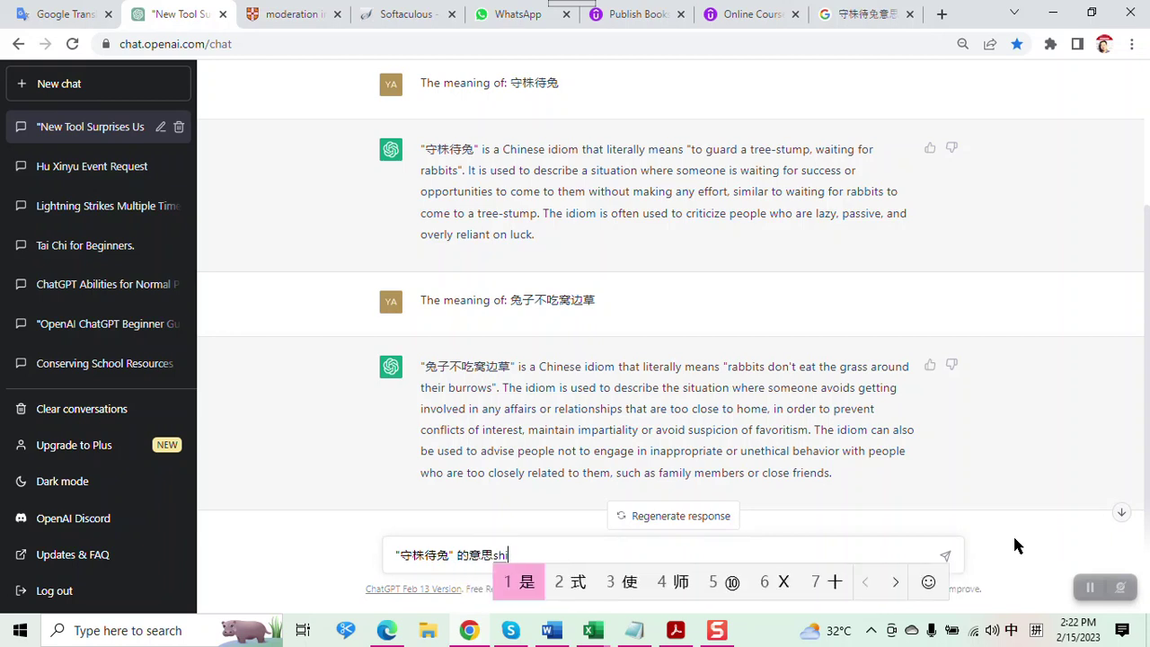
key("shift")
key("BackSpace")
key("BackSpace")
key("BackSpace")
type("s")
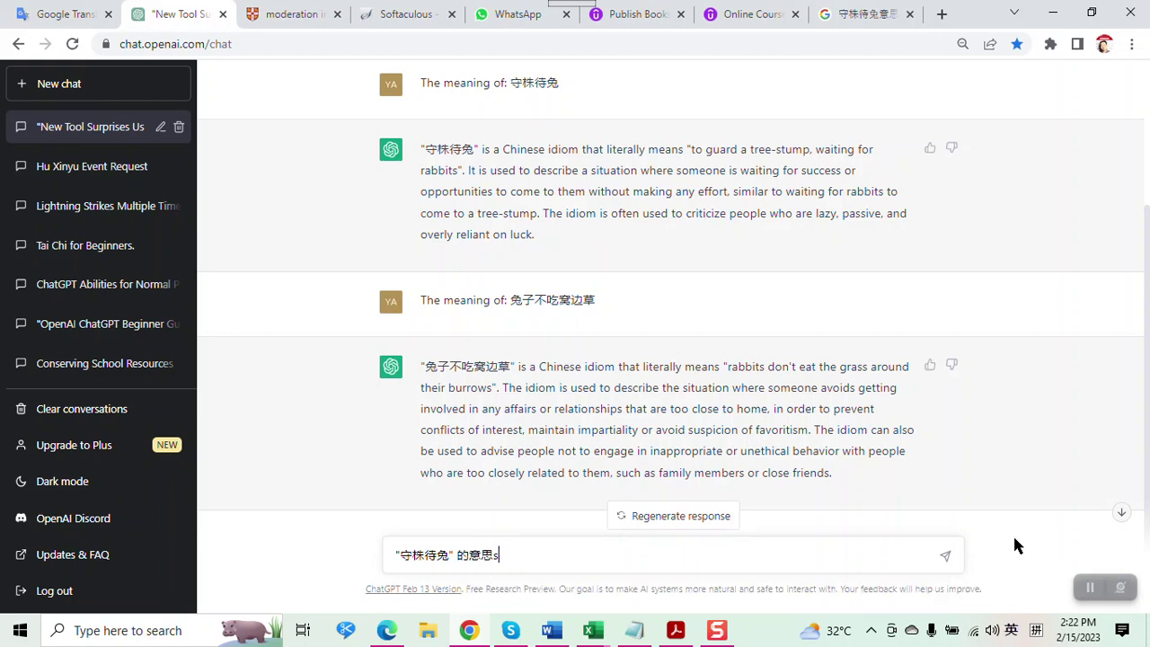
key("shift")
type("shi")
key("space")
key("Return")
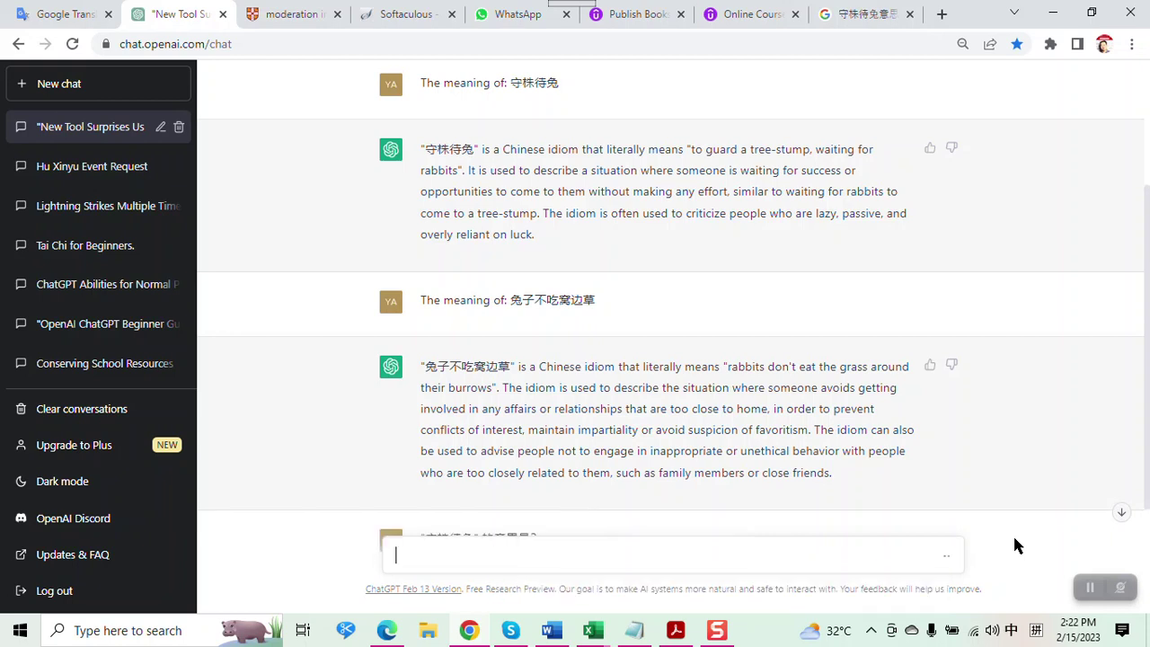
Step: Read ChatGPT's Chinese explanation of 守株待兔 and copy its full text
scroll(696, 389, "down", 2)
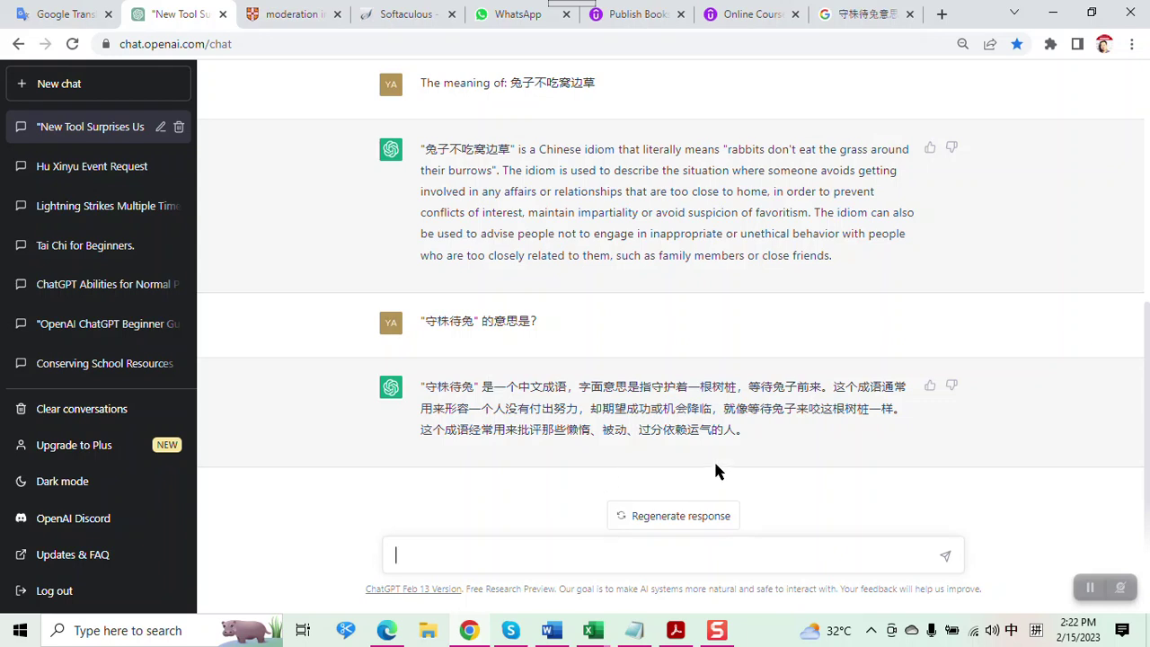
left_click_drag(810, 409, 818, 409)
left_click(501, 402)
left_click_drag(422, 387, 738, 429)
key("ctrl+c")
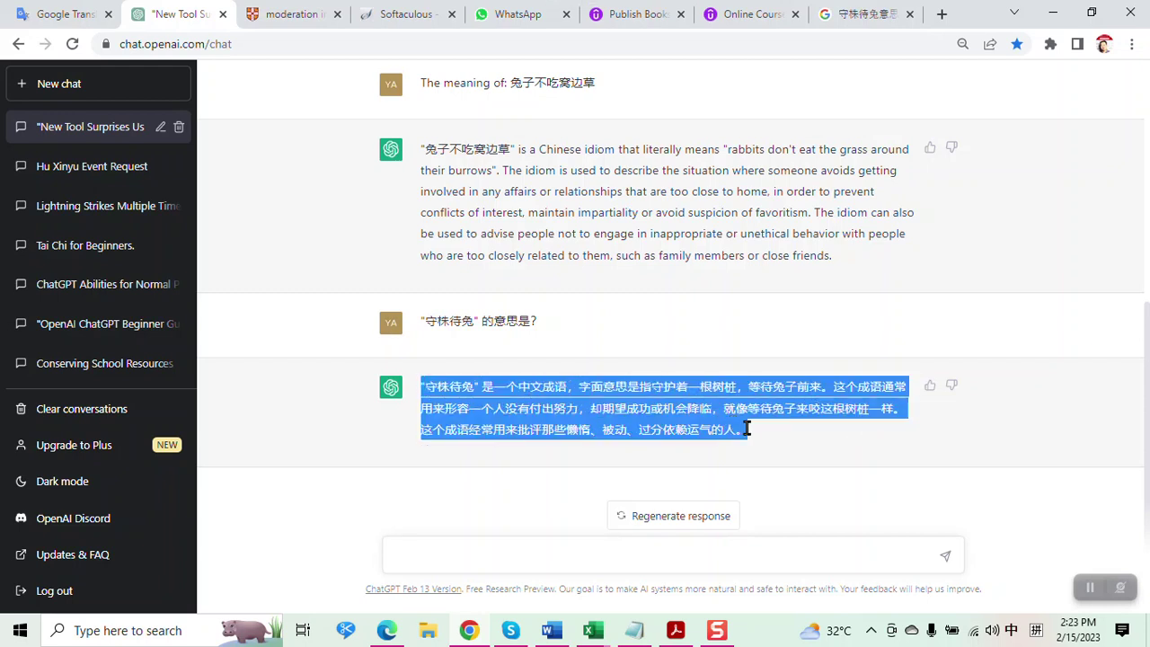
Step: Replace the Google Translate source text with the copied explanation, read its English translation, and return to the ChatGPT conversation
left_click(84, 14)
left_click_drag(178, 235, 9, 223)
key("ctrl+v")
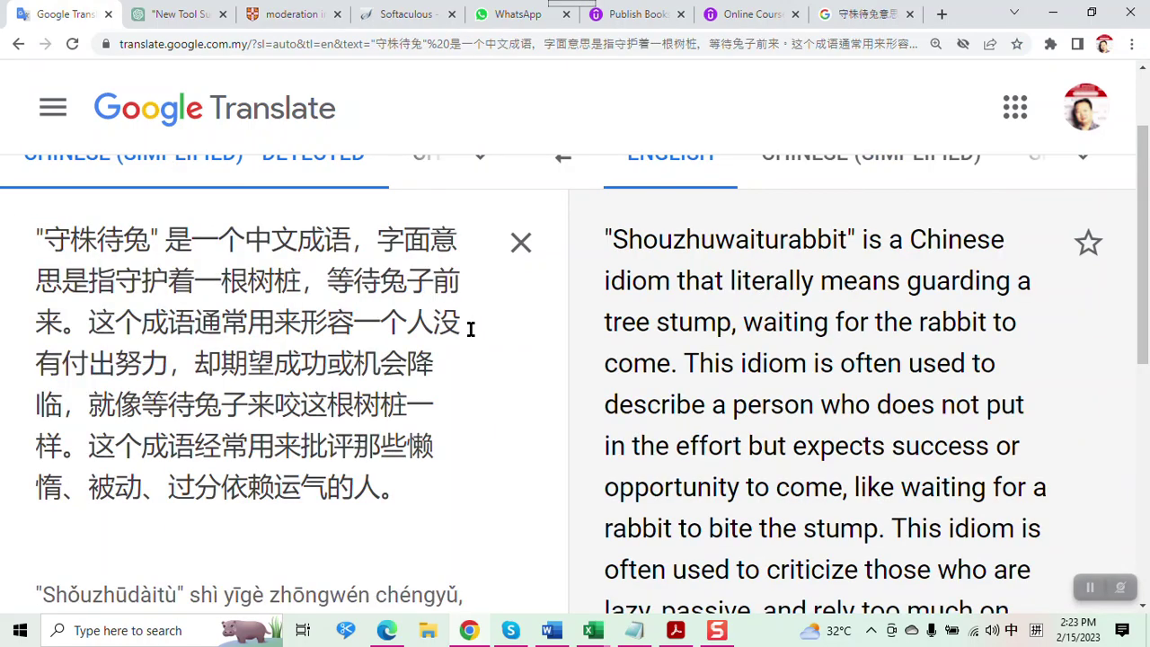
key("ctrl+minus")
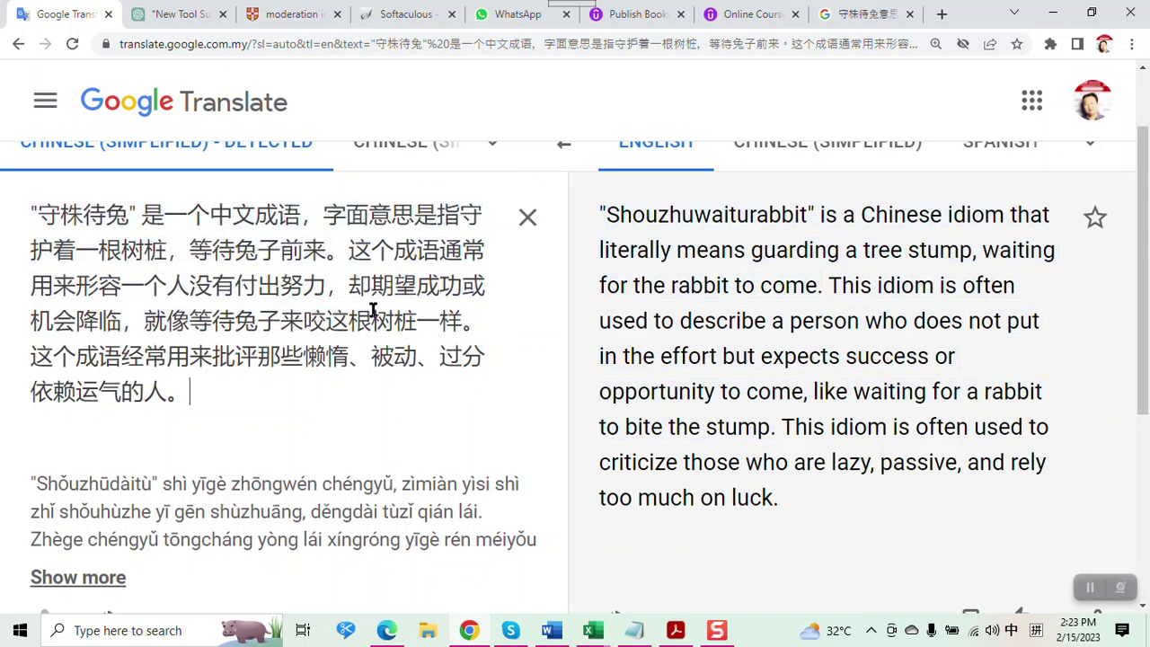
left_click(160, 15)
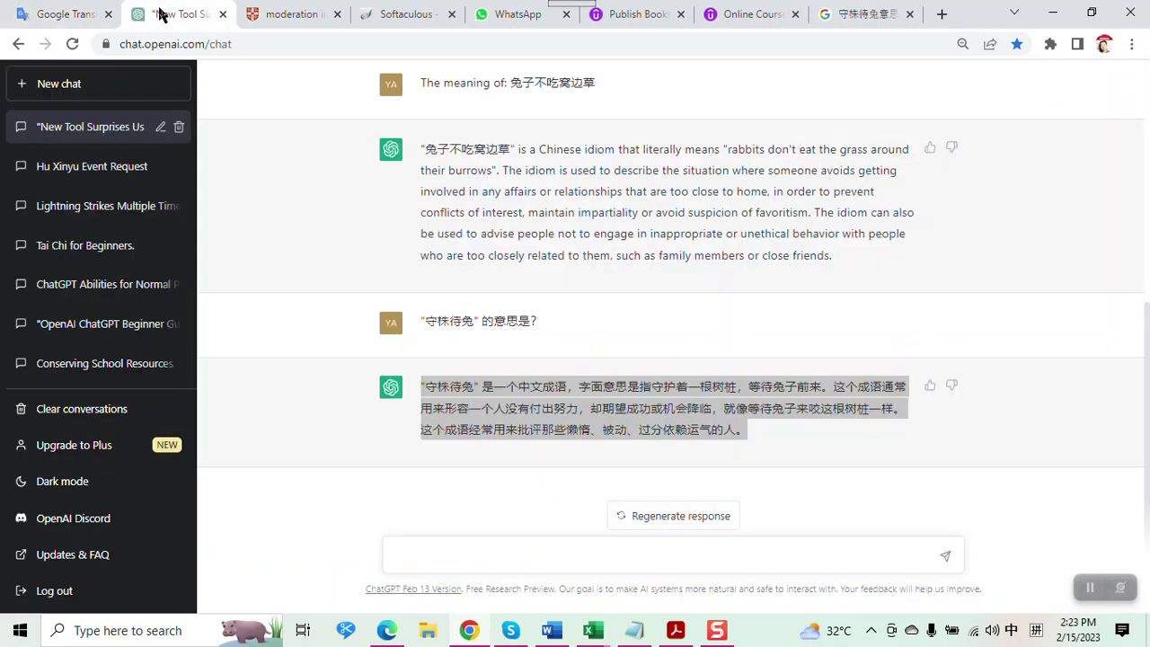